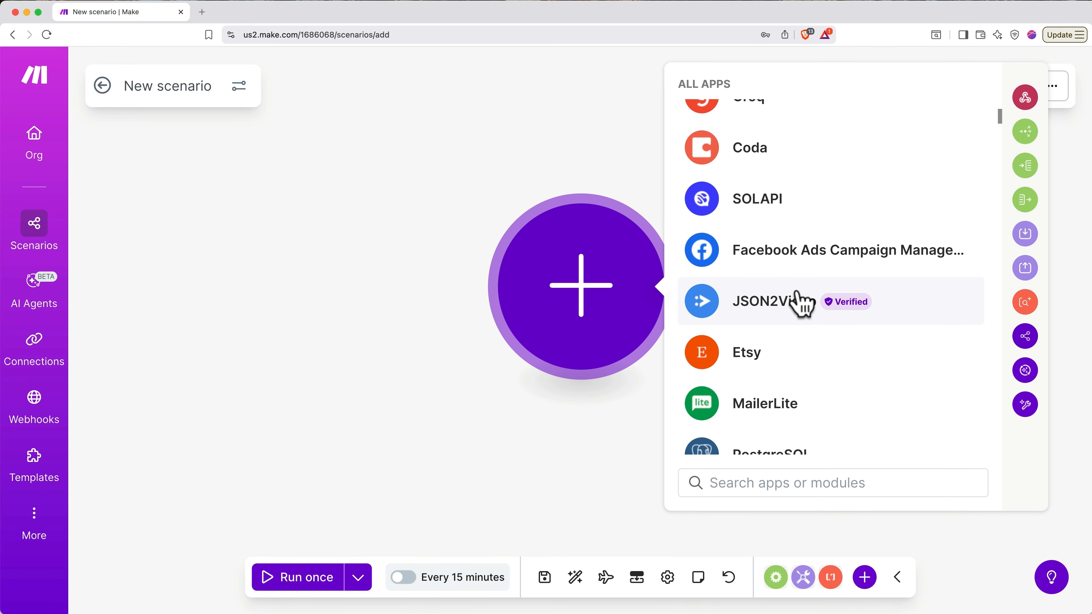
type("talley")
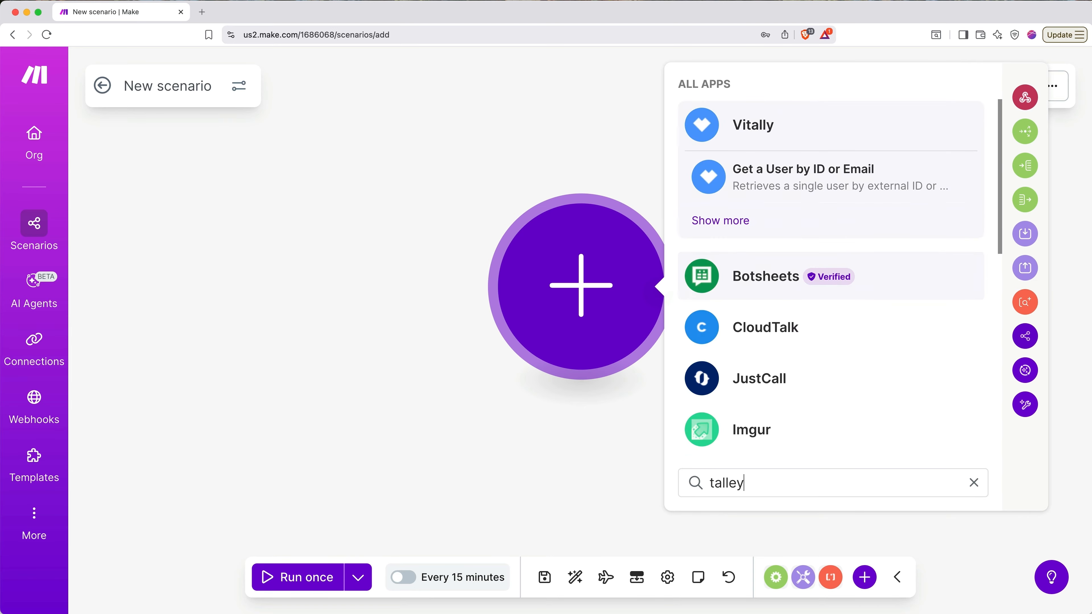
key("BackSpace")
key("BackSpace")
type("y")
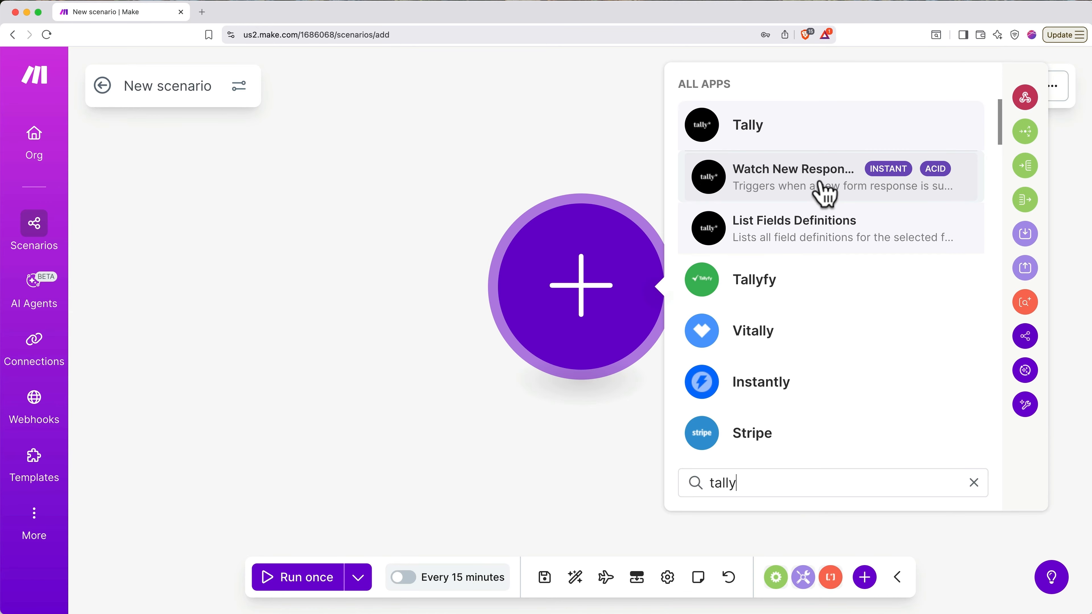
left_click(861, 193)
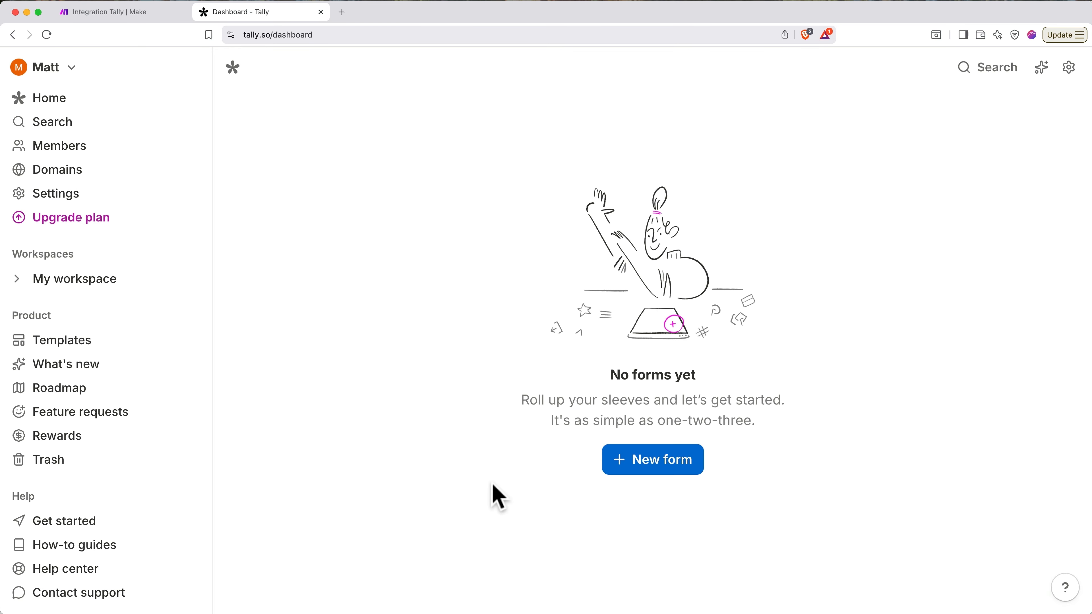
Step: Create a new Tally form from the Contact Form Template
left_click(632, 464)
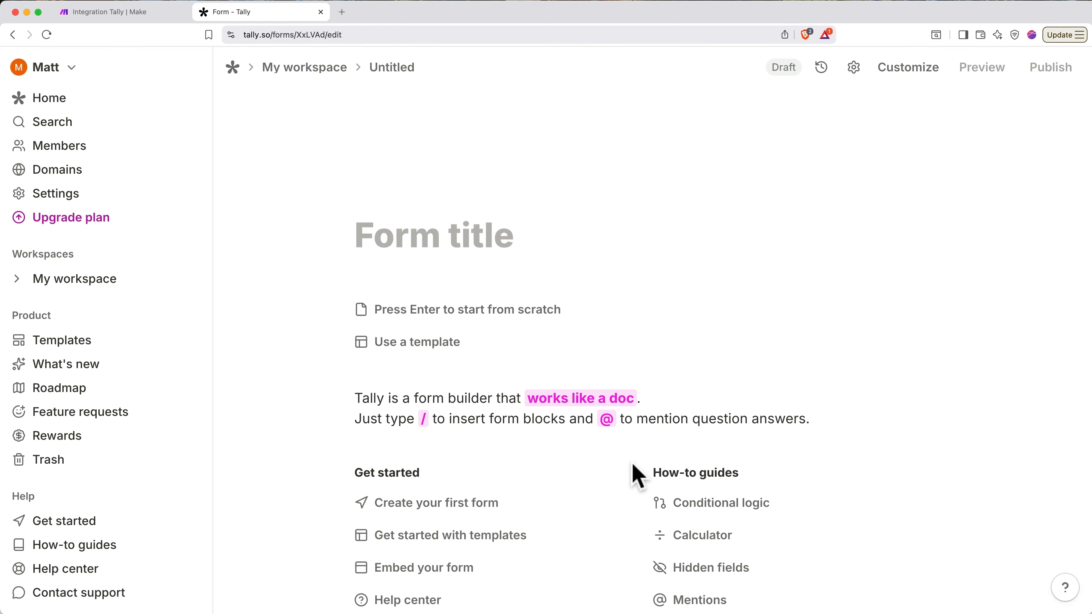
left_click(437, 357)
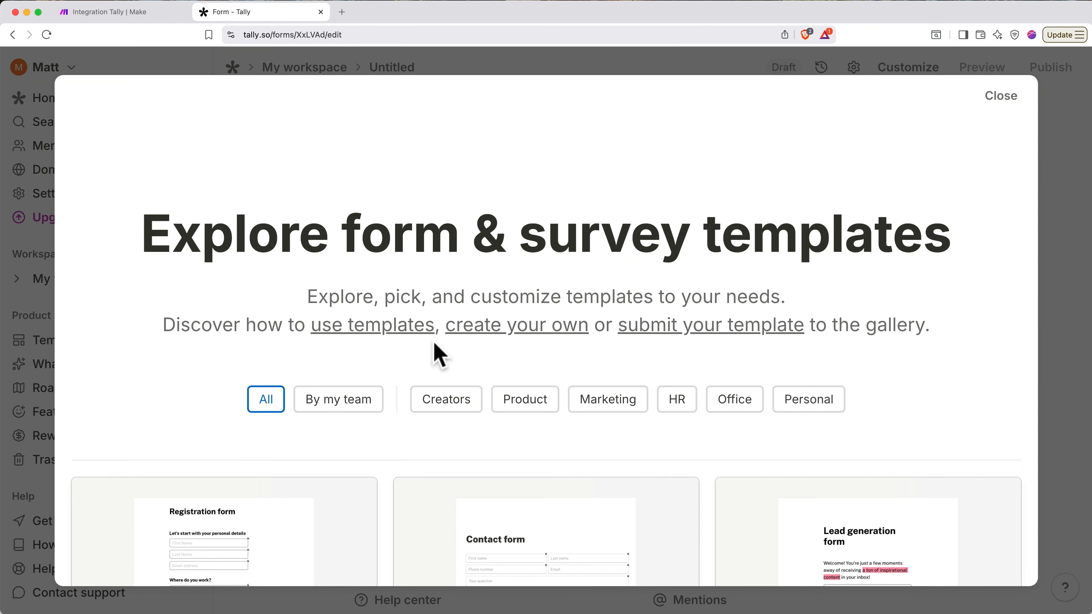
scroll(434, 344, "down", 6)
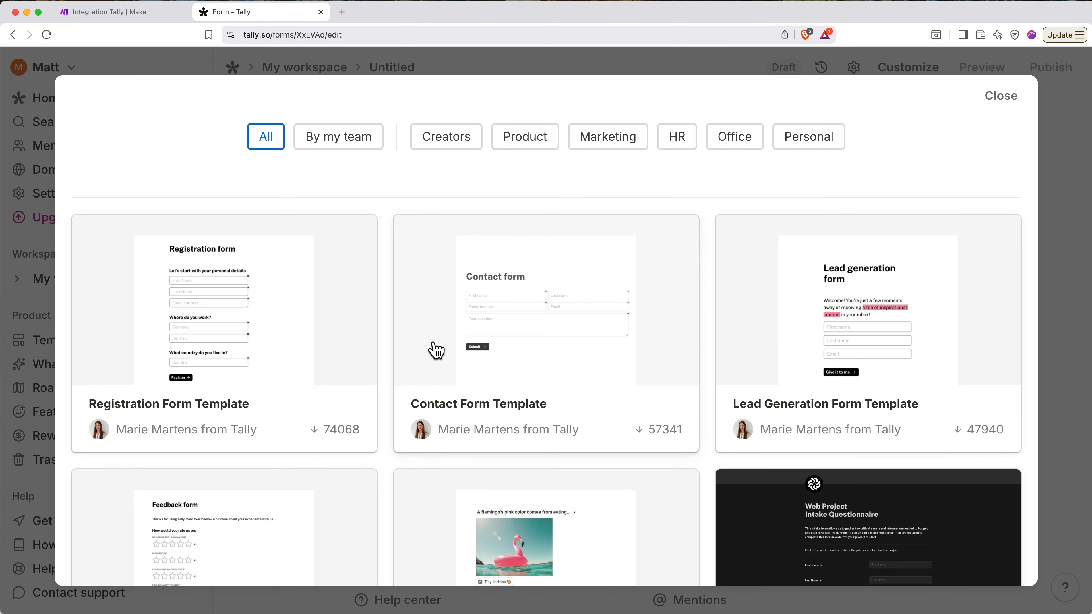
left_click(448, 351)
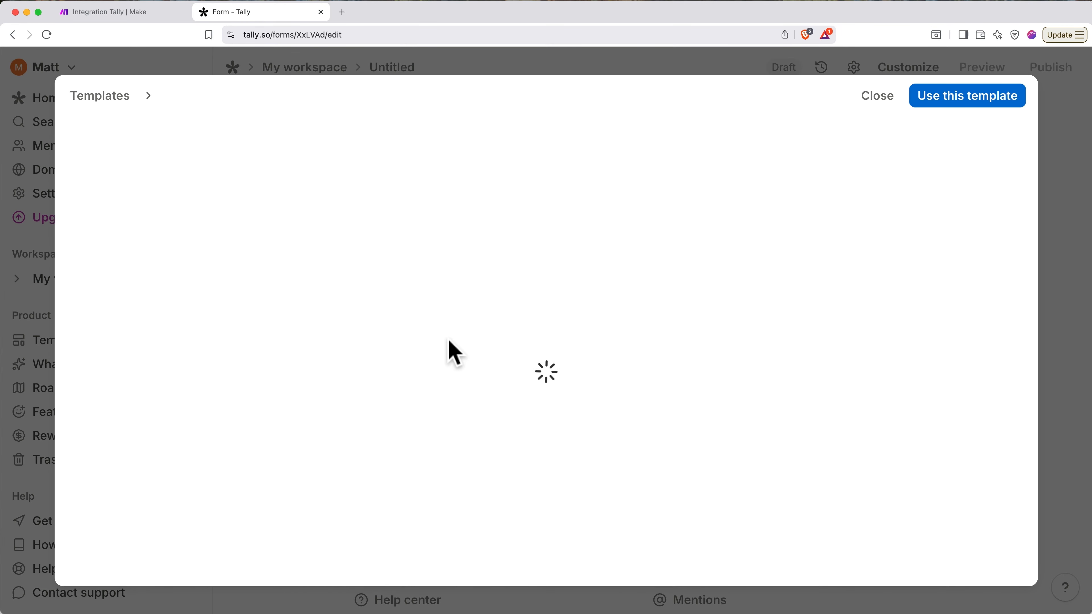
left_click(947, 111)
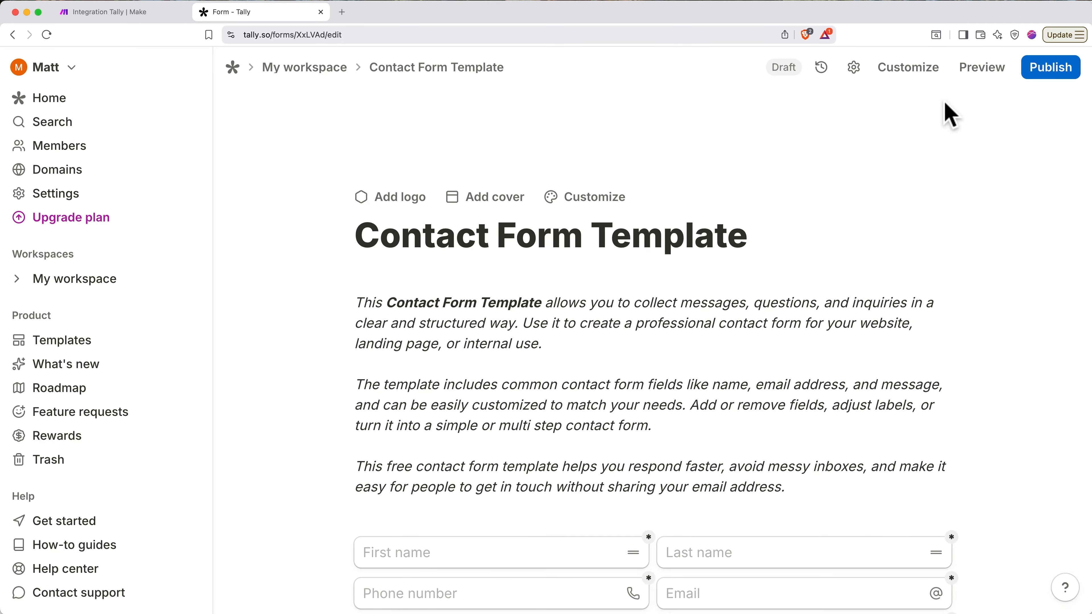
Step: Shorten the form title to "Contact Form" and delete the introductory text and the blank block beneath it
double_click(662, 241)
key("BackSpace")
key("BackSpace")
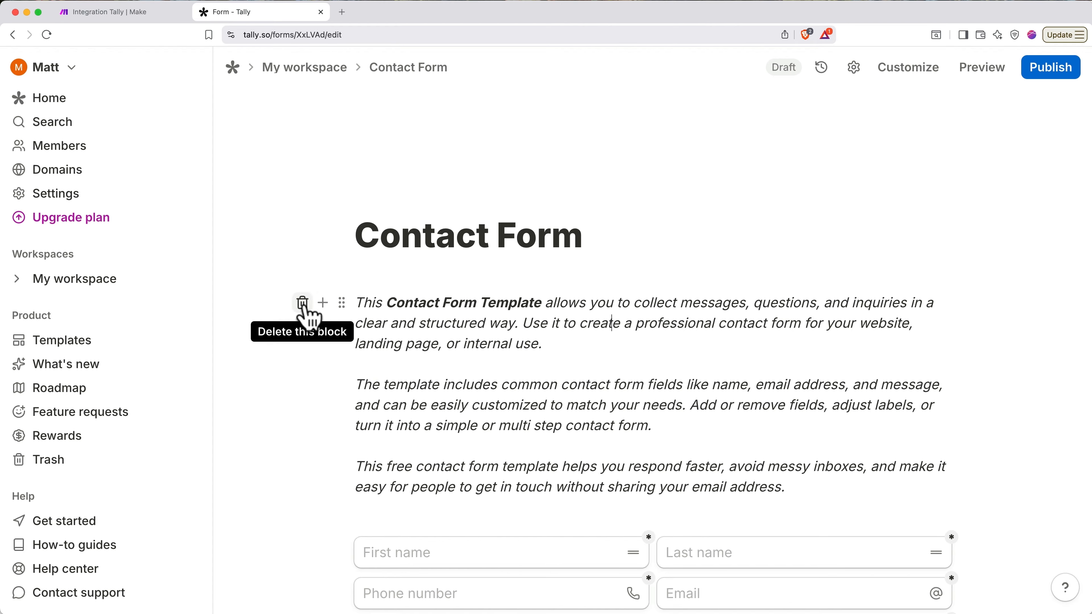
left_click(303, 303)
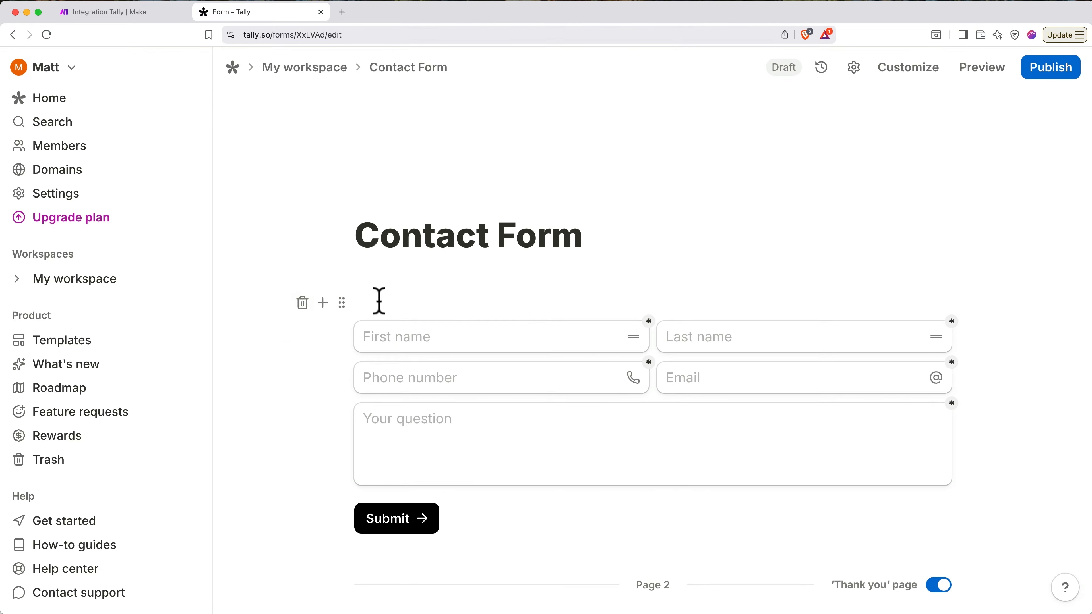
left_click(302, 304)
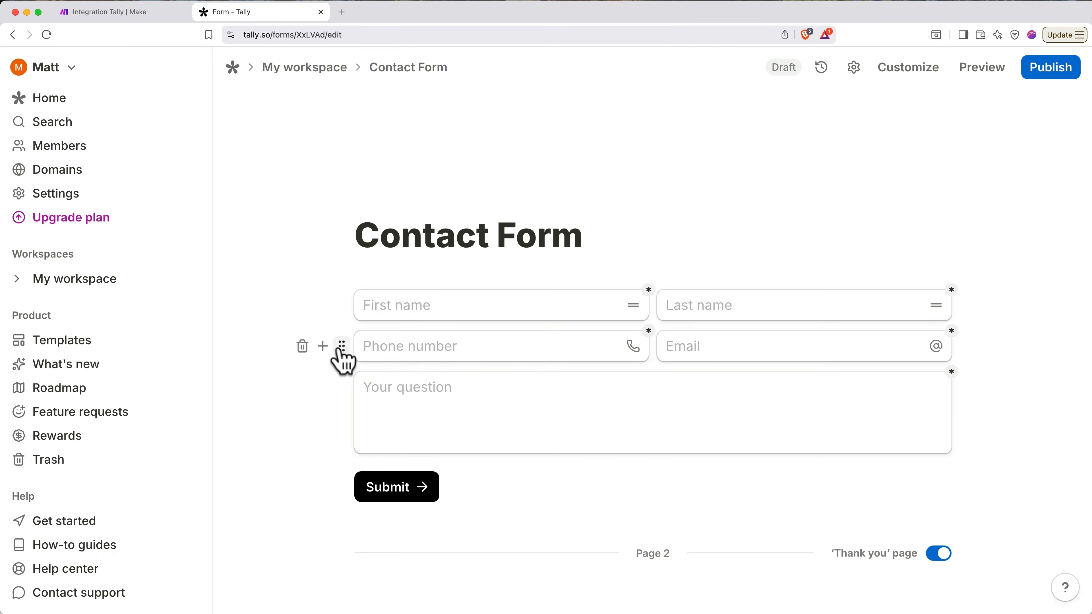
Step: Insert a Link input block below the phone number row with the placeholder "Website or Social Media Link"
left_click(323, 347)
scroll(327, 357, "down", 6)
scroll(327, 358, "down", 3)
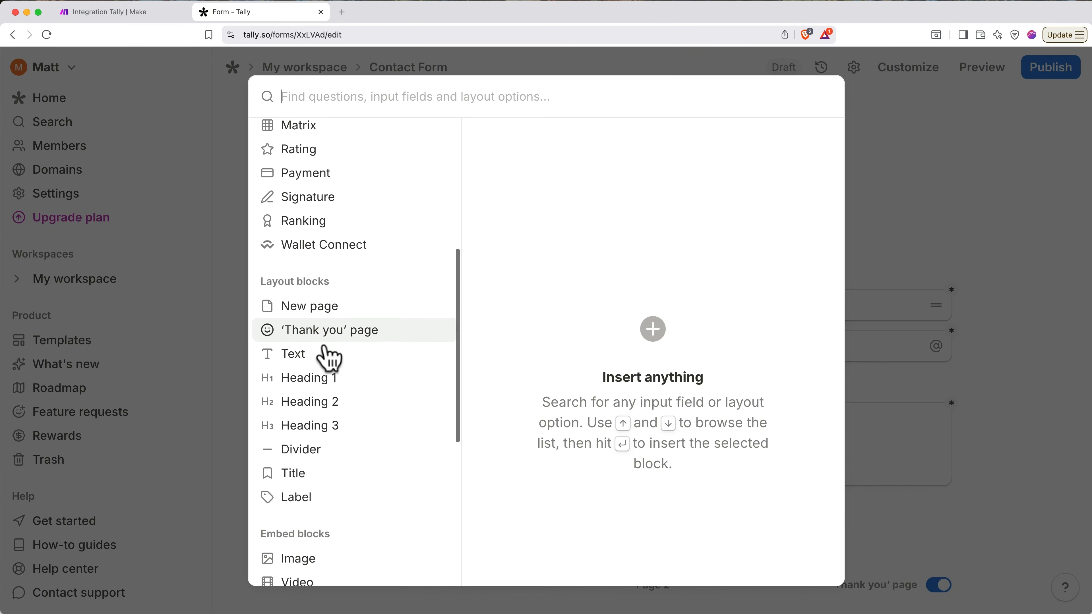
scroll(329, 357, "up", 10)
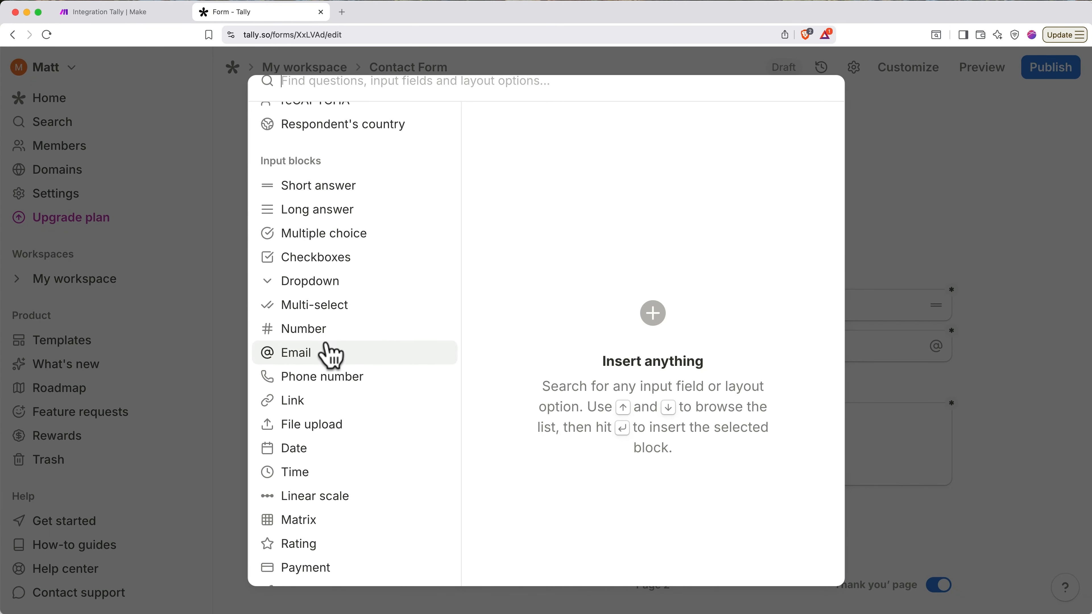
left_click(314, 401)
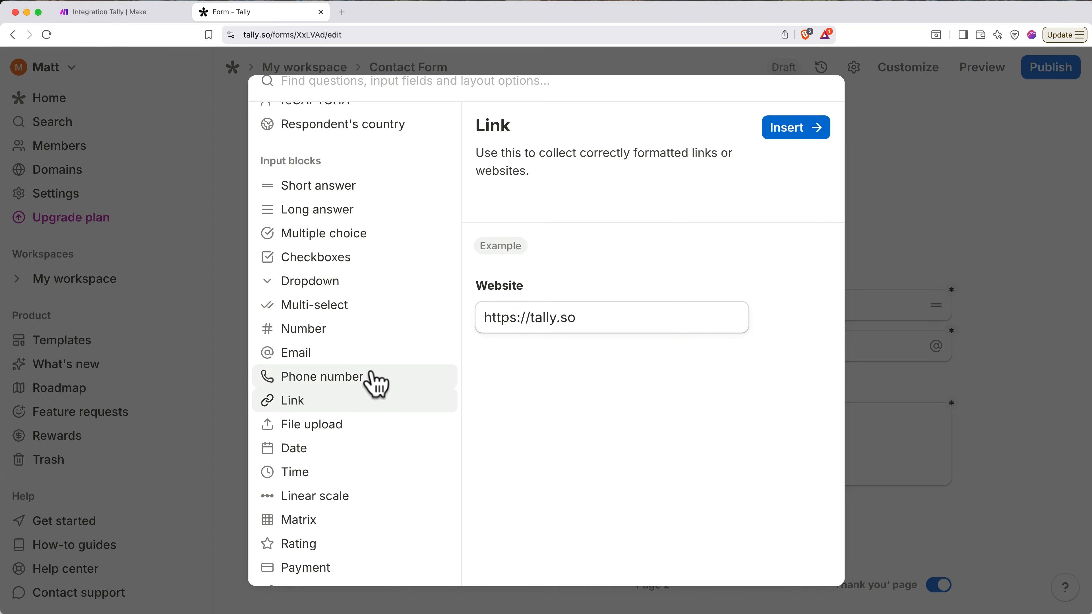
left_click(791, 142)
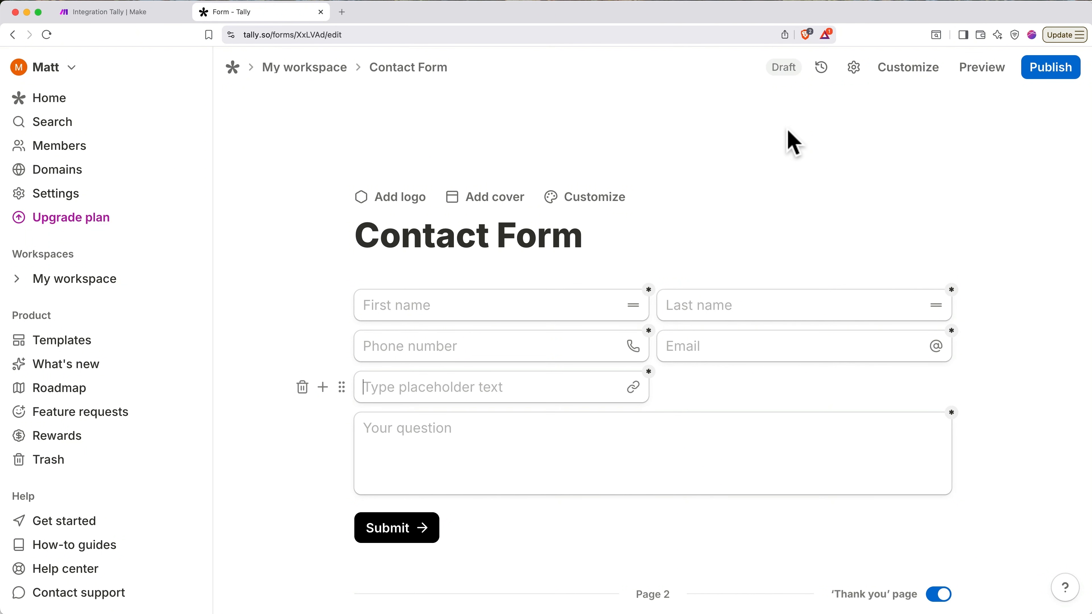
type("Website or Soc")
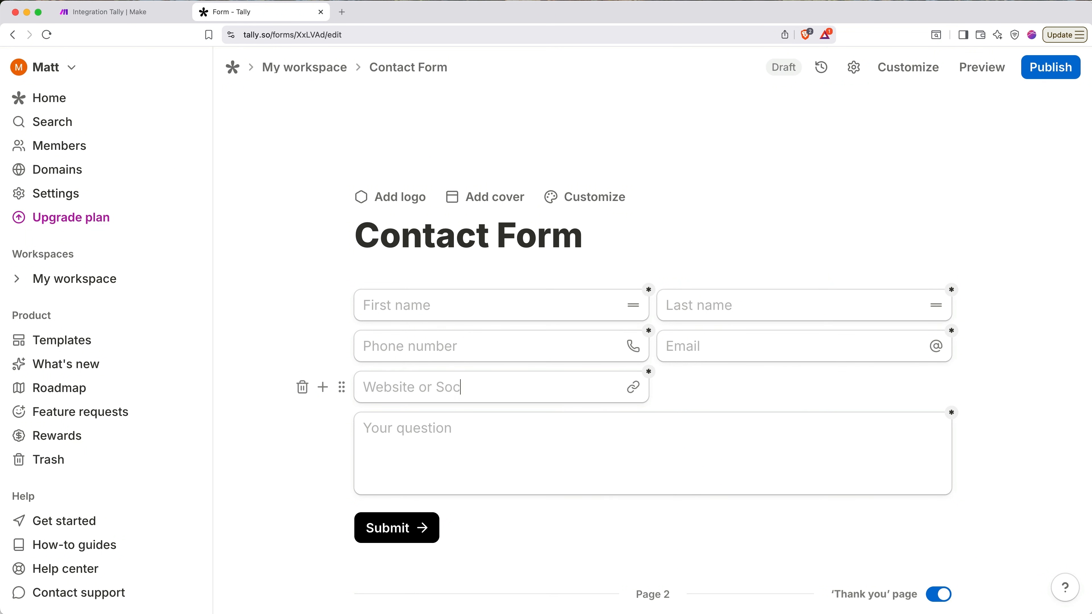
type("ial Media Link")
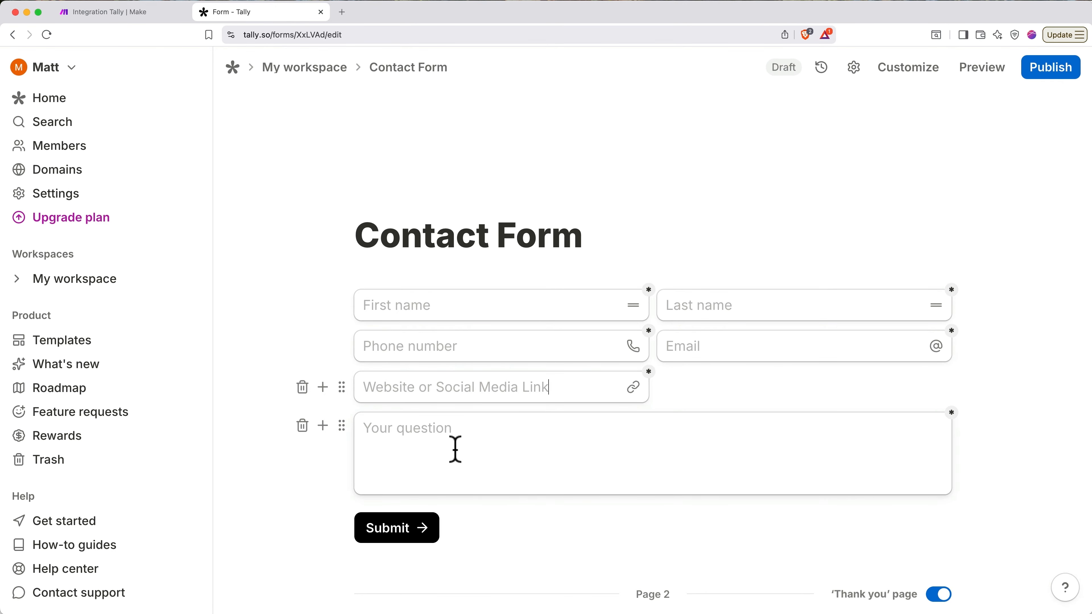
Step: Insert a Date question below the "Your question" field, titled "When is your preferred meeting time?"
left_click(323, 426)
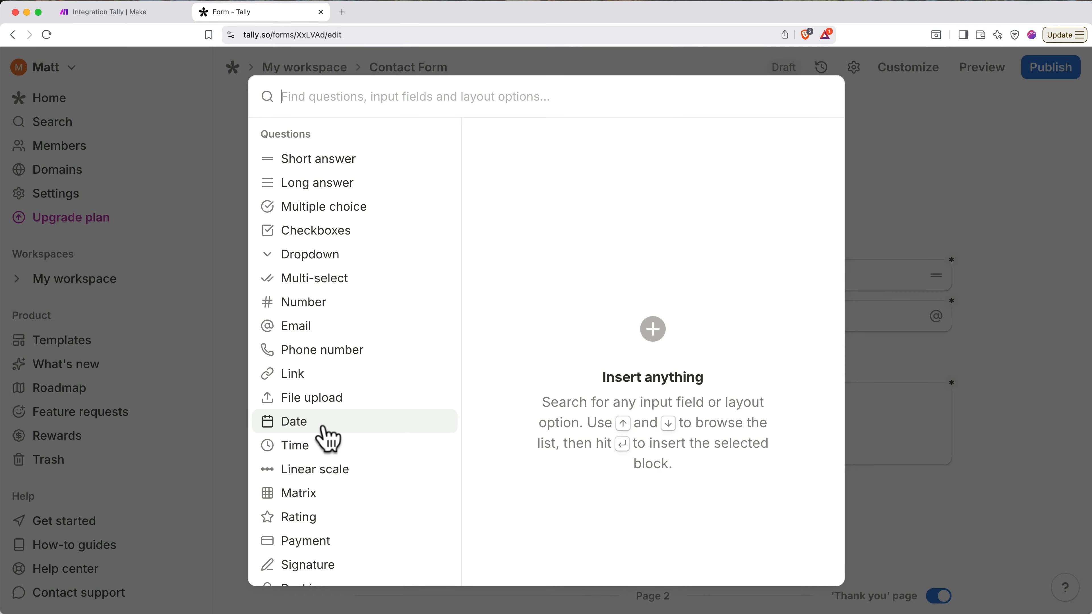
mouse_move(334, 439)
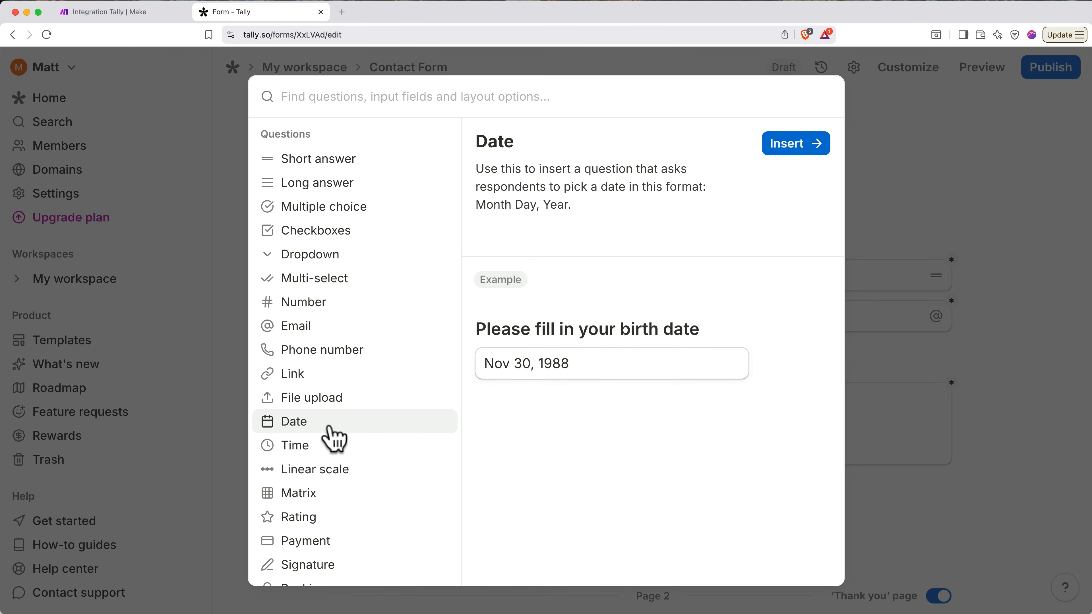
left_click(795, 146)
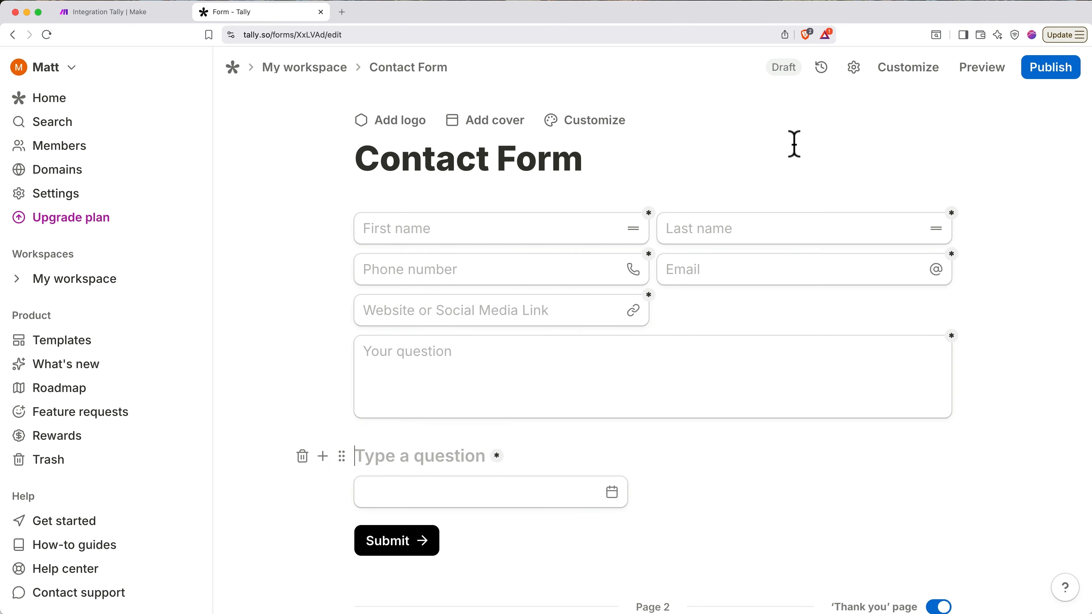
type("Where is your preferred meeting time")
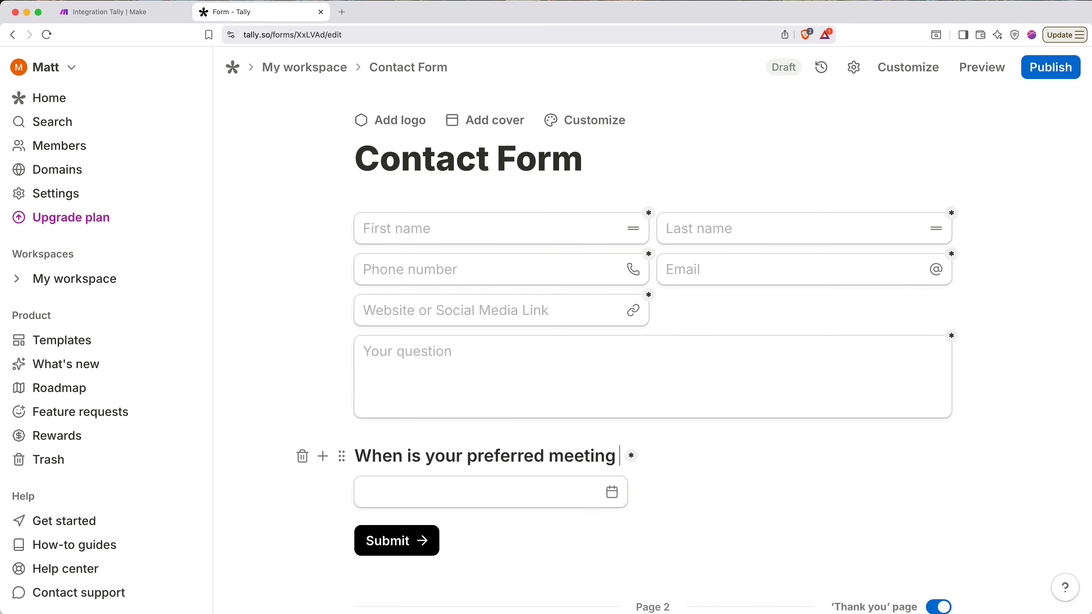
type("?")
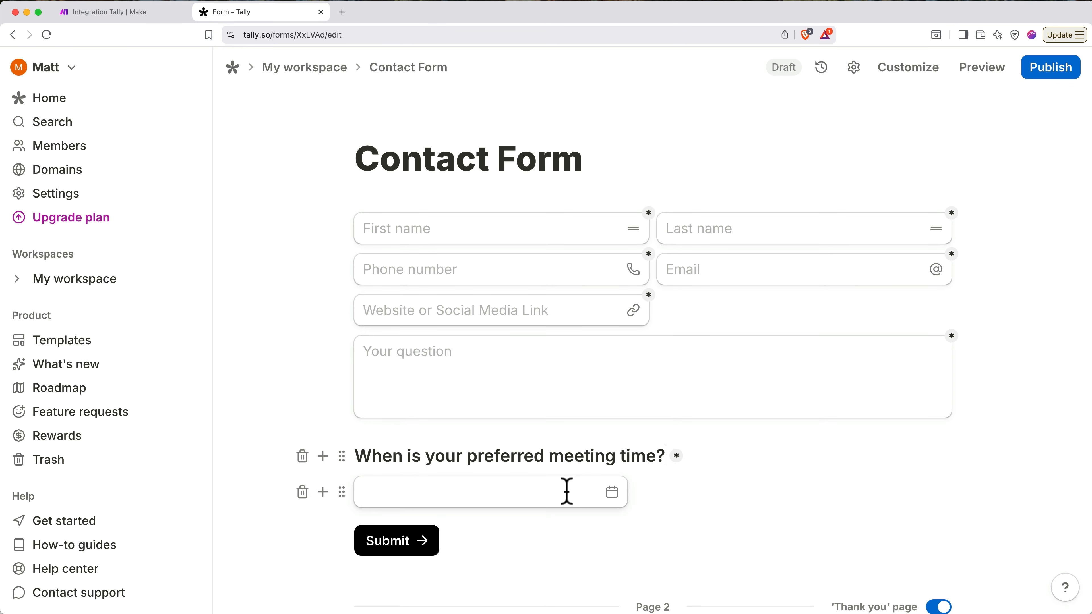
Step: Insert a Time input block below the date field and place it beside the date field in the same row
left_click(325, 497)
scroll(327, 507, "down", 10)
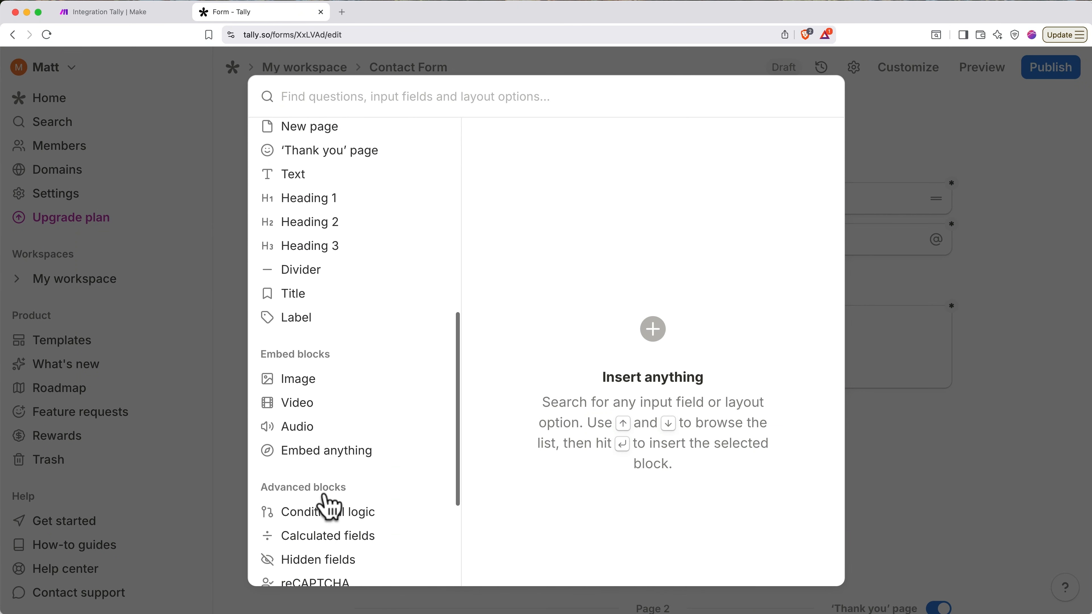
scroll(327, 507, "down", 10)
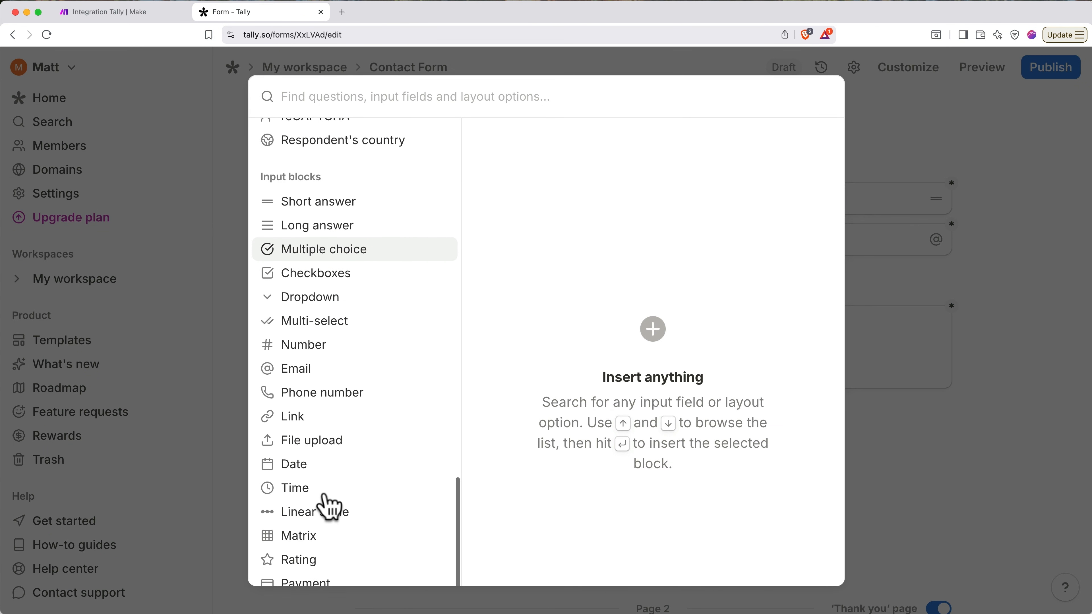
mouse_move(325, 502)
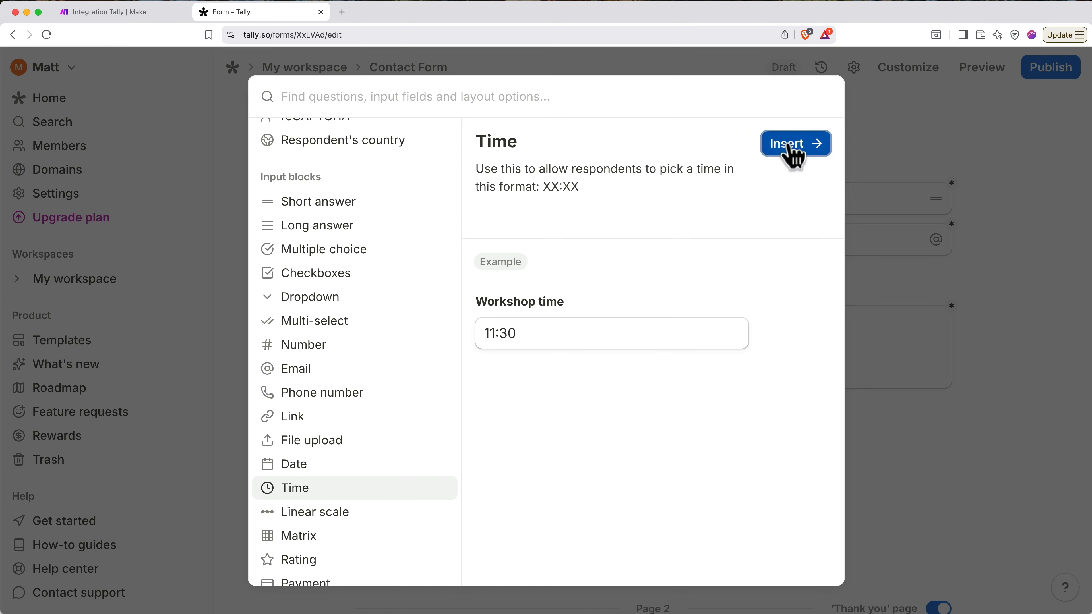
left_click(793, 155)
left_click_drag(341, 473, 975, 441)
Step: Look over the form's thank-you page and its design customization settings
scroll(971, 432, "down", 5)
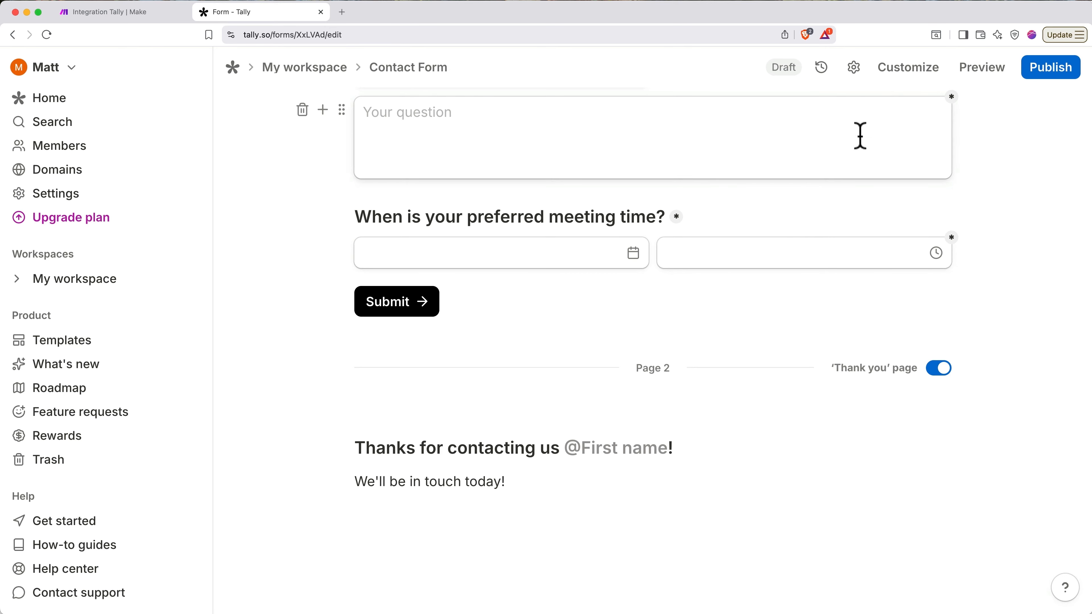
left_click(900, 75)
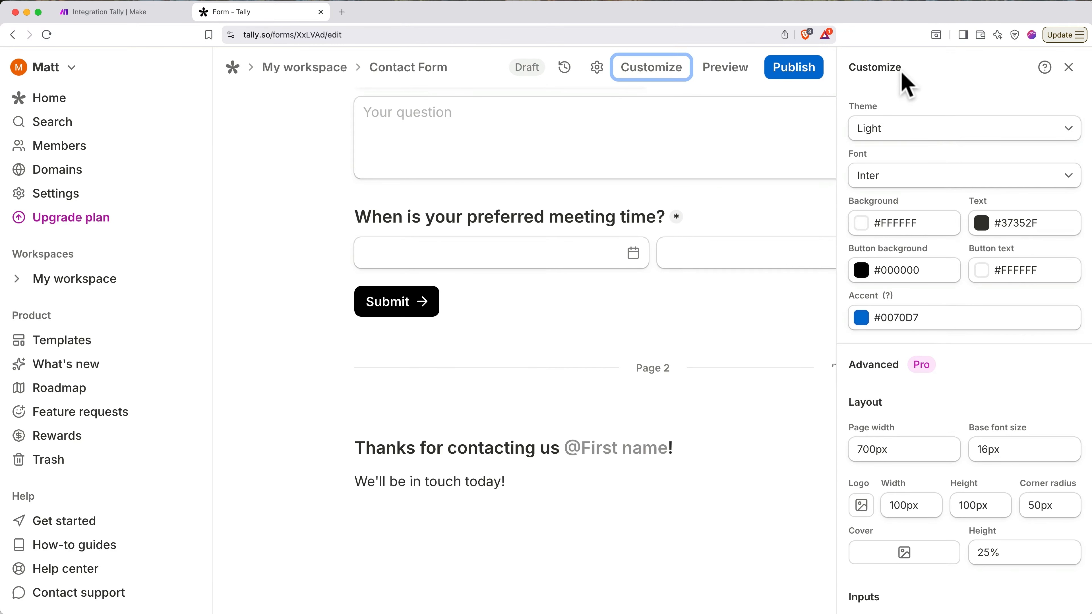
left_click(1069, 70)
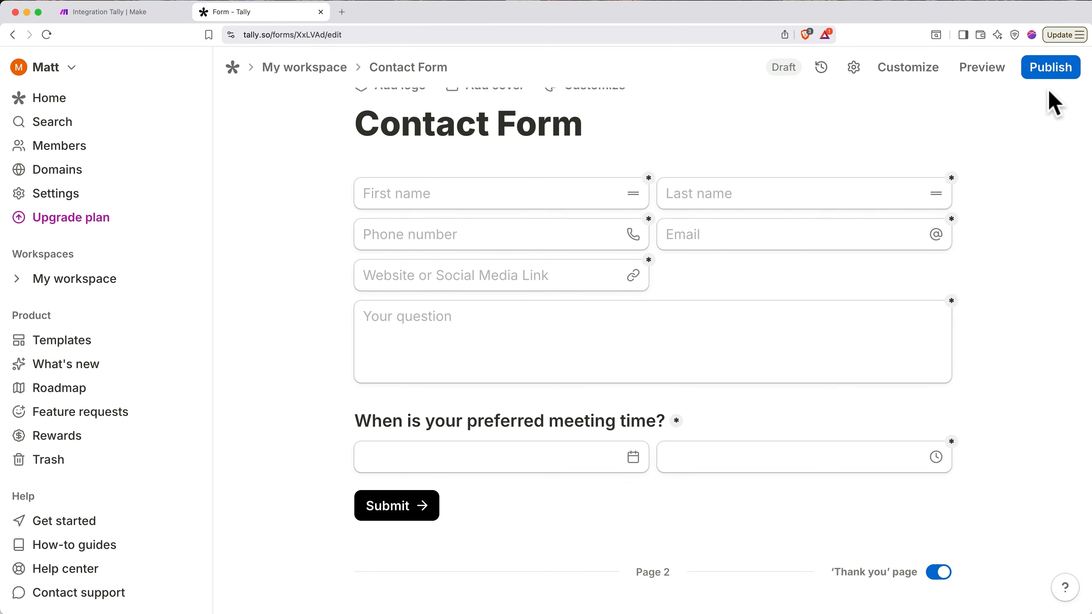
Step: Publish the contact form, copy its share link and open the live form in a new browser tab
left_click(1052, 69)
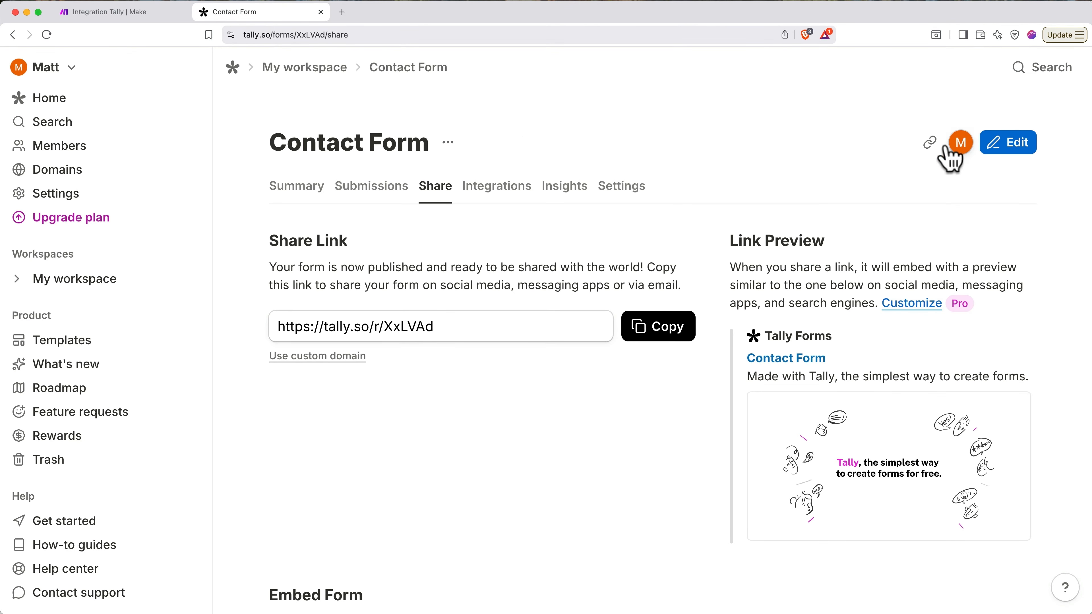
left_click(673, 350)
key("super+t")
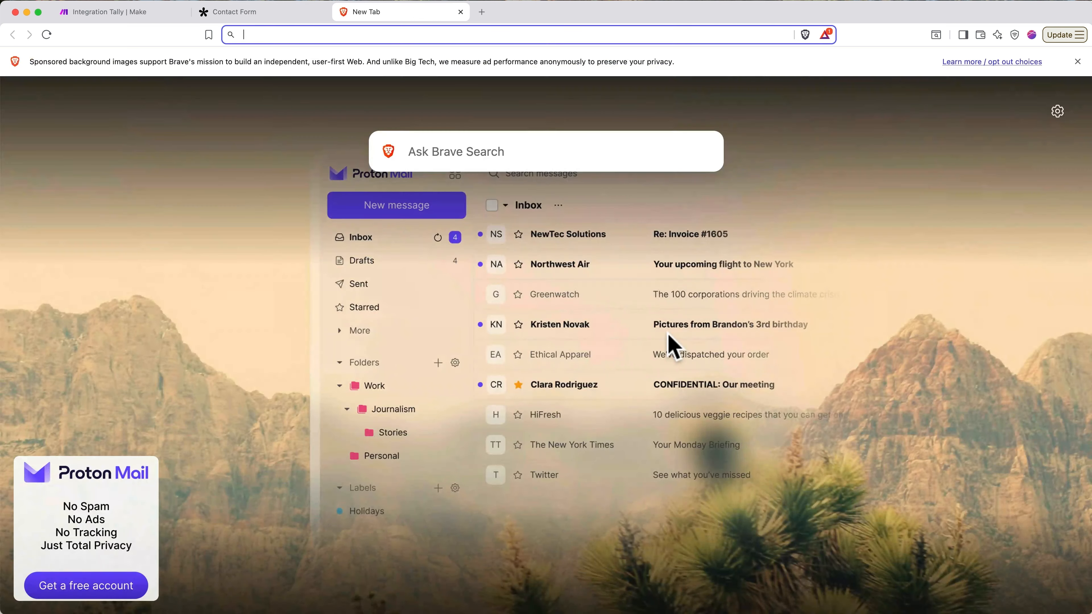
key("super+v")
key("Return")
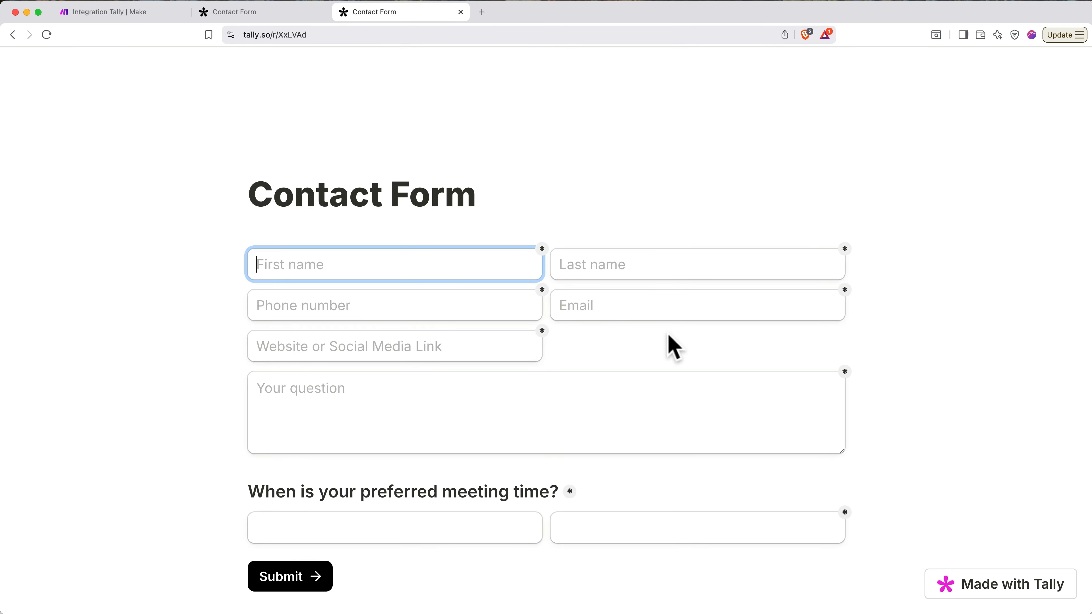
Step: Review the embedding options on the form's share page and return to the Tally integration scenario in Make
left_click(281, 16)
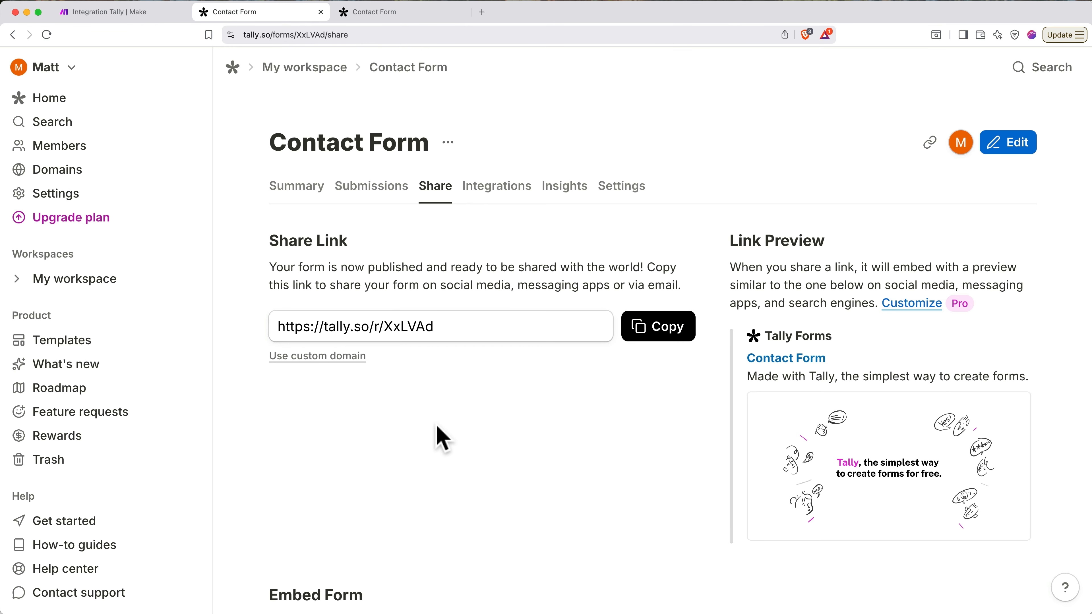
scroll(439, 439, "down", 7)
scroll(442, 439, "down", 3)
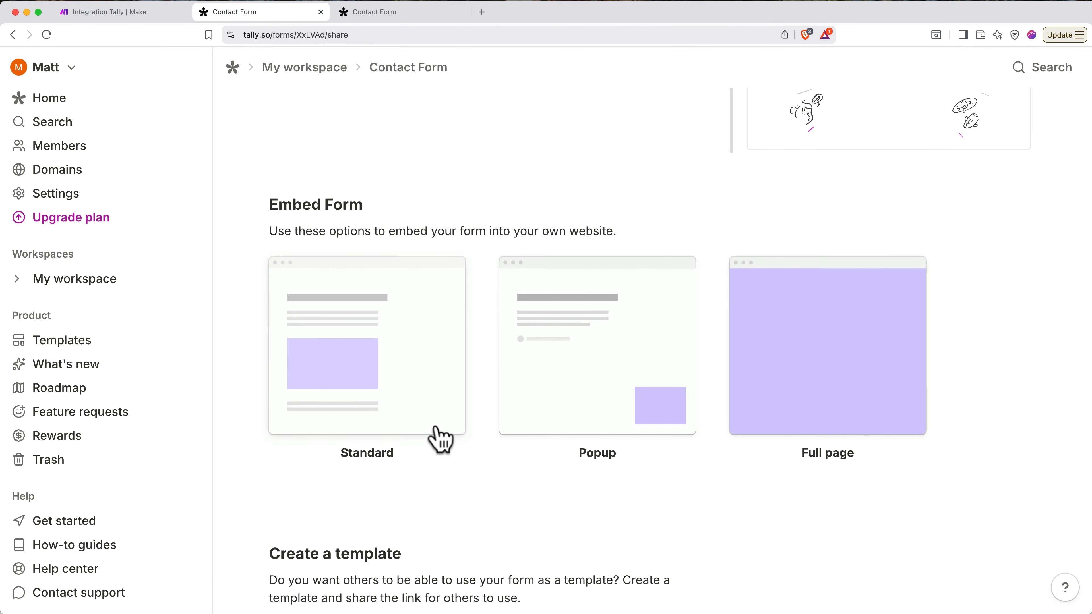
scroll(443, 439, "up", 10)
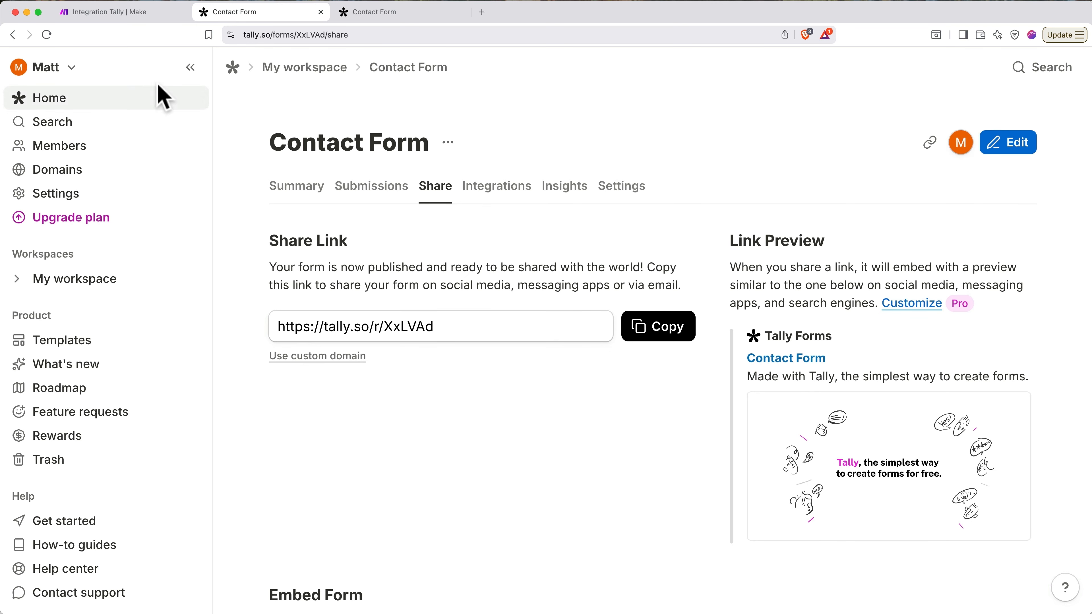
left_click(142, 12)
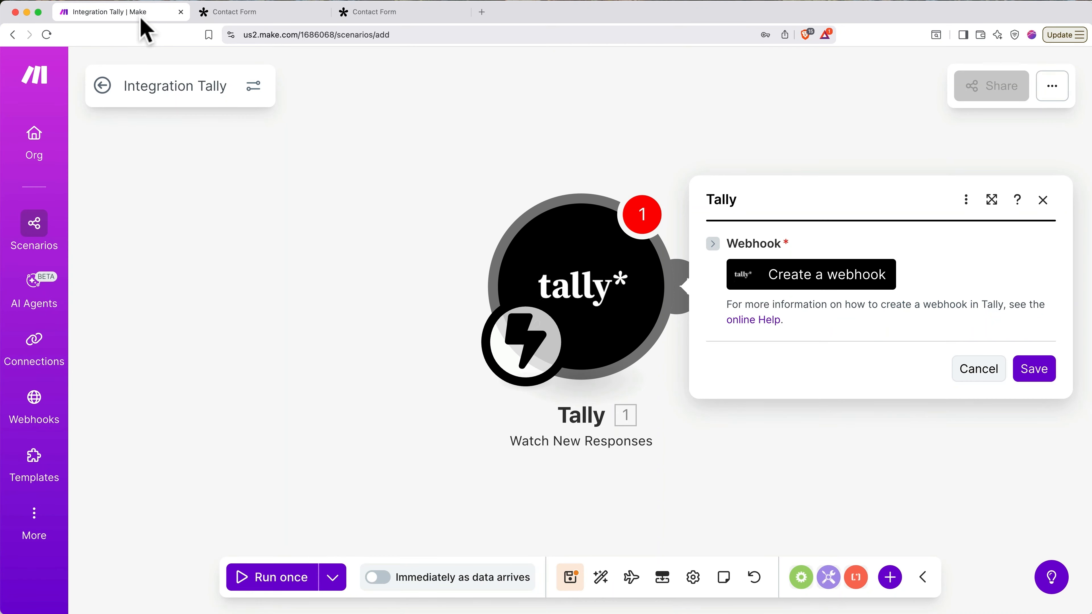
Step: Start a new webhook for the Tally trigger and name it "Tally Contact Form Webhook"
left_click(798, 284)
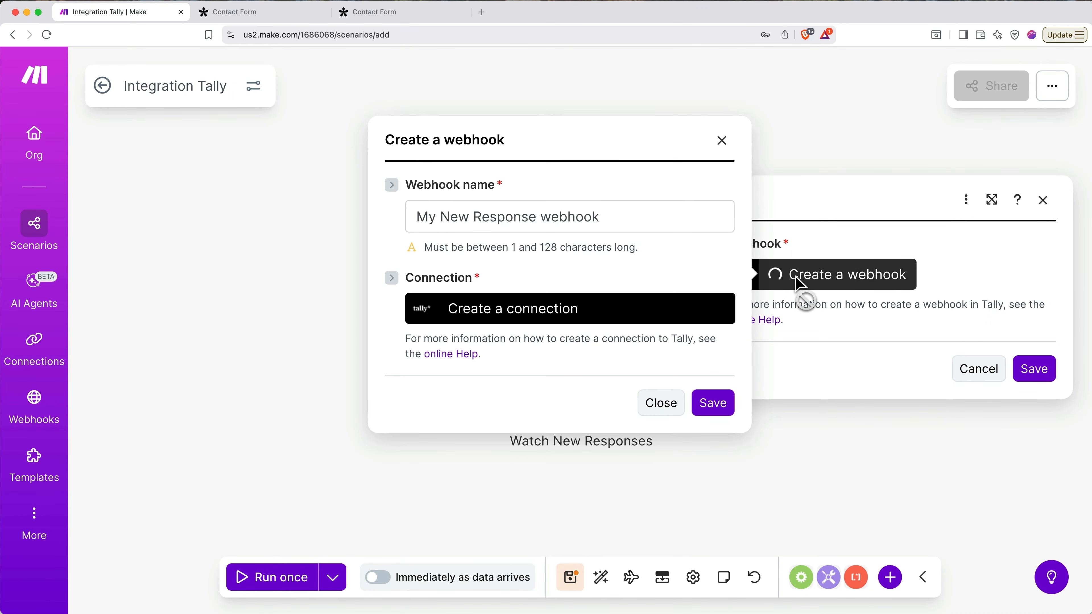
left_click(664, 217)
triple_click(663, 217)
type("Tally Contact Form Webhook")
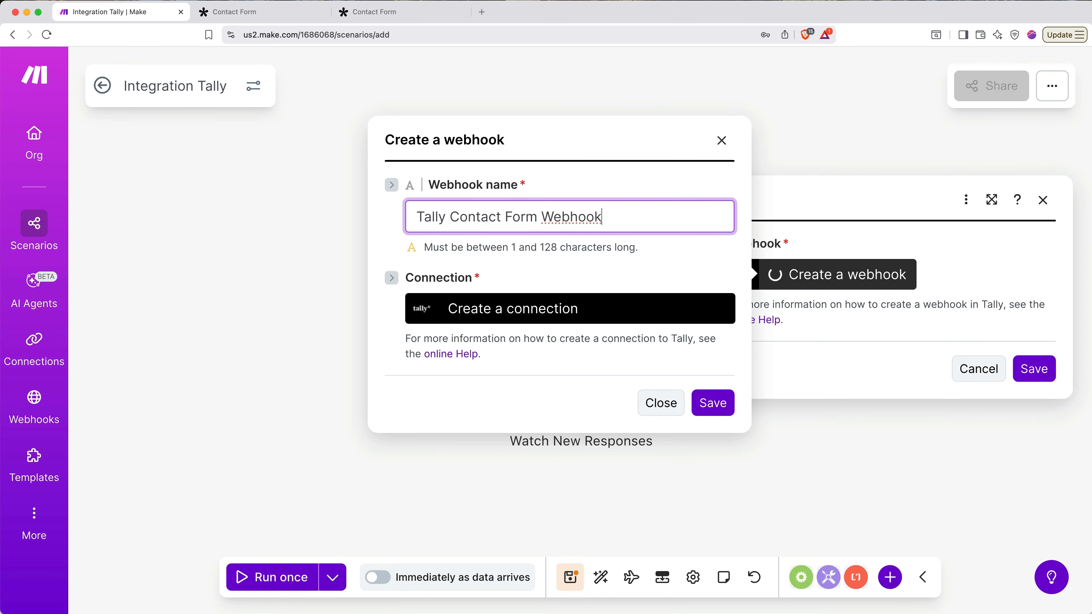
Step: Create a Tally OAuth connection for the webhook with the default connection name and authorize Make to access the Tally account
left_click(561, 309)
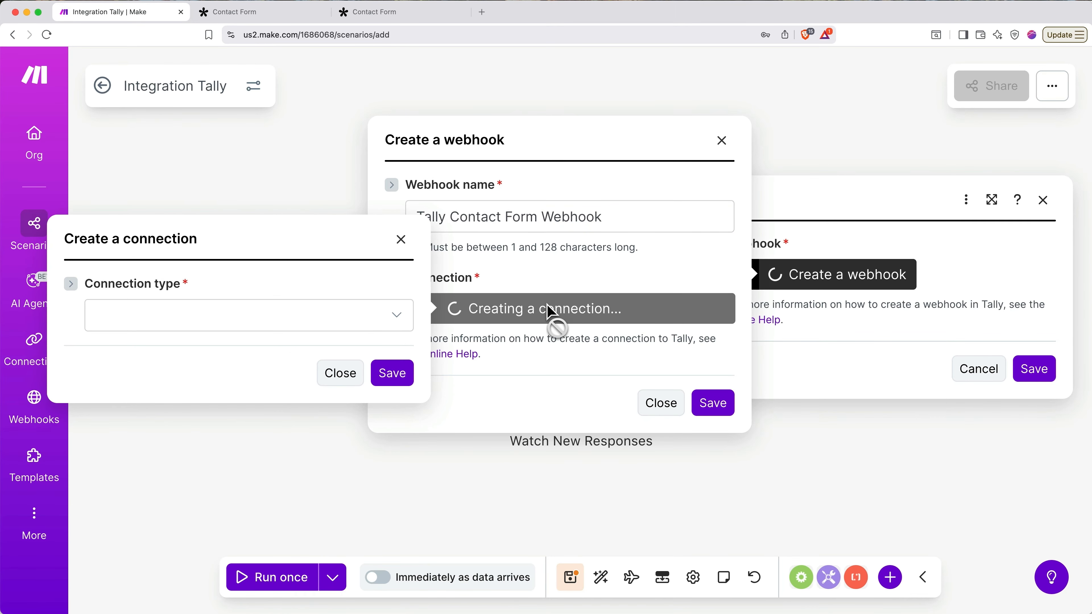
left_click(386, 326)
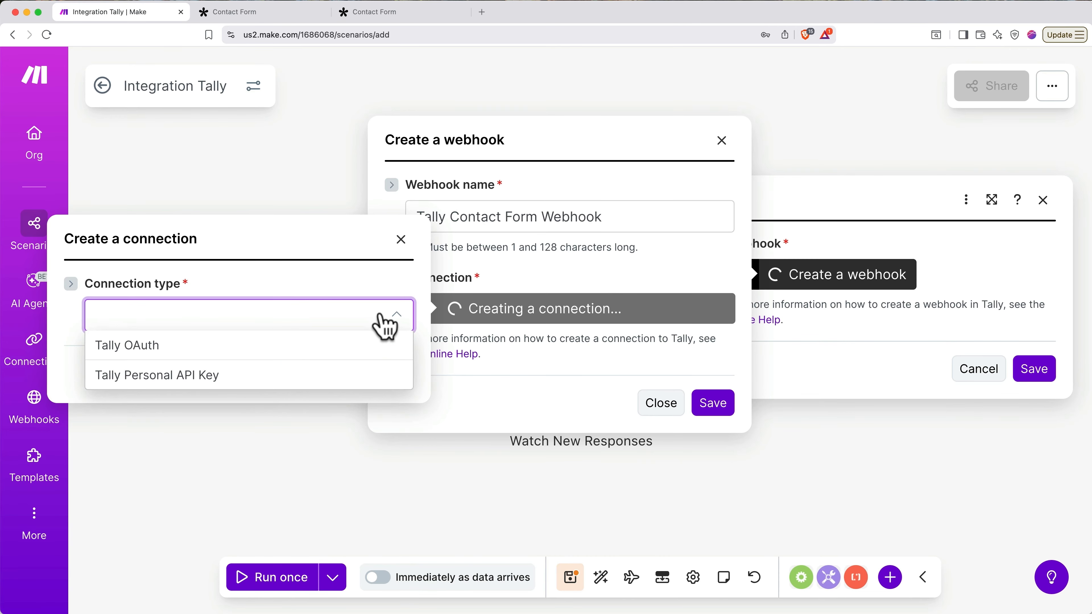
left_click(286, 353)
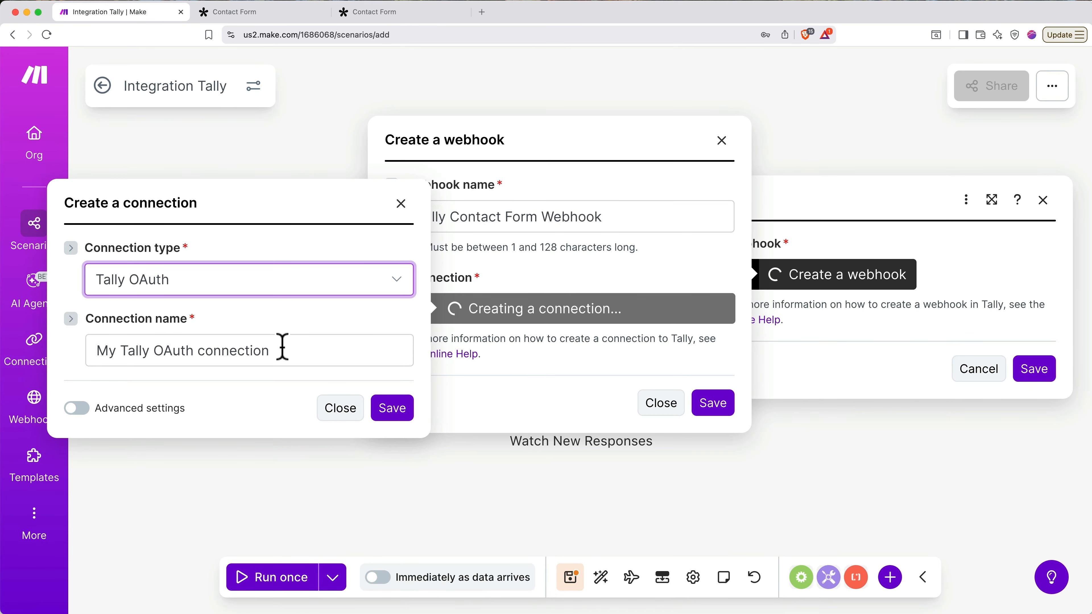
left_click(388, 409)
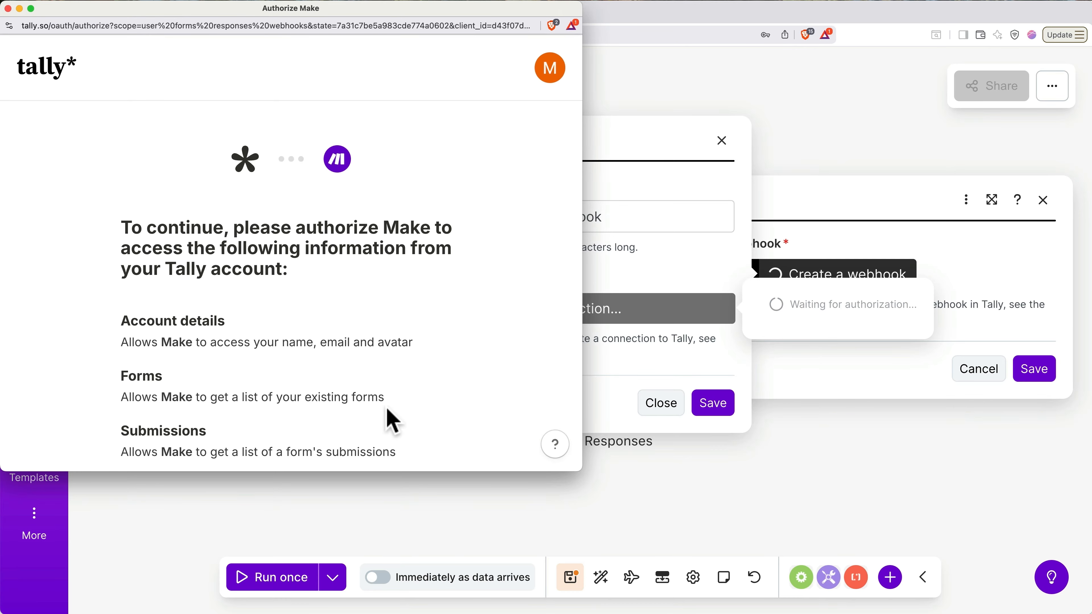
scroll(391, 421, "down", 5)
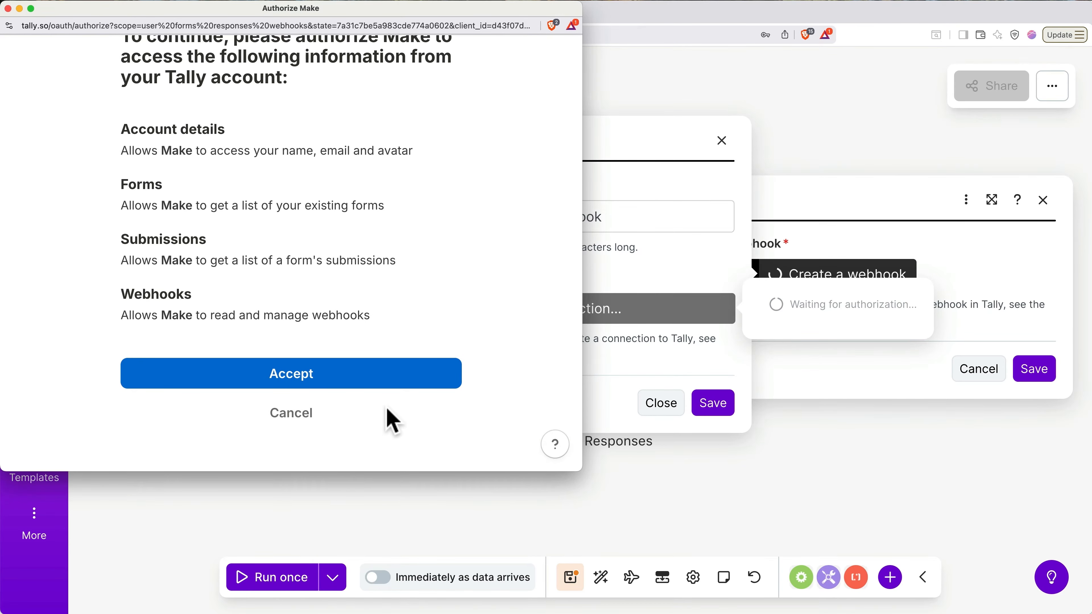
left_click(343, 385)
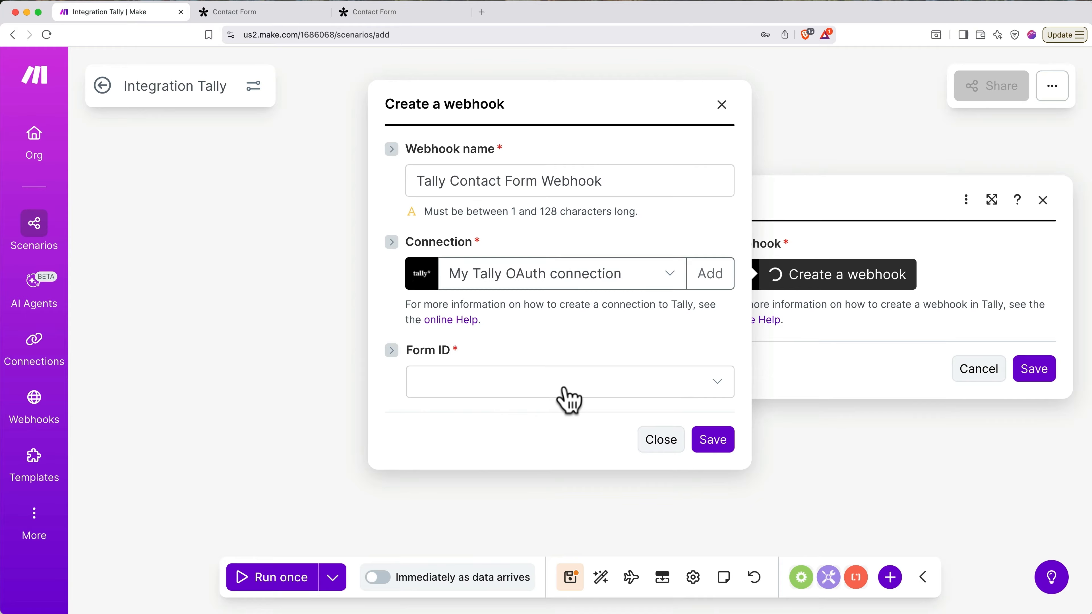
Step: Link the webhook to the Contact Form, then save the webhook and the Tally trigger module
left_click(569, 400)
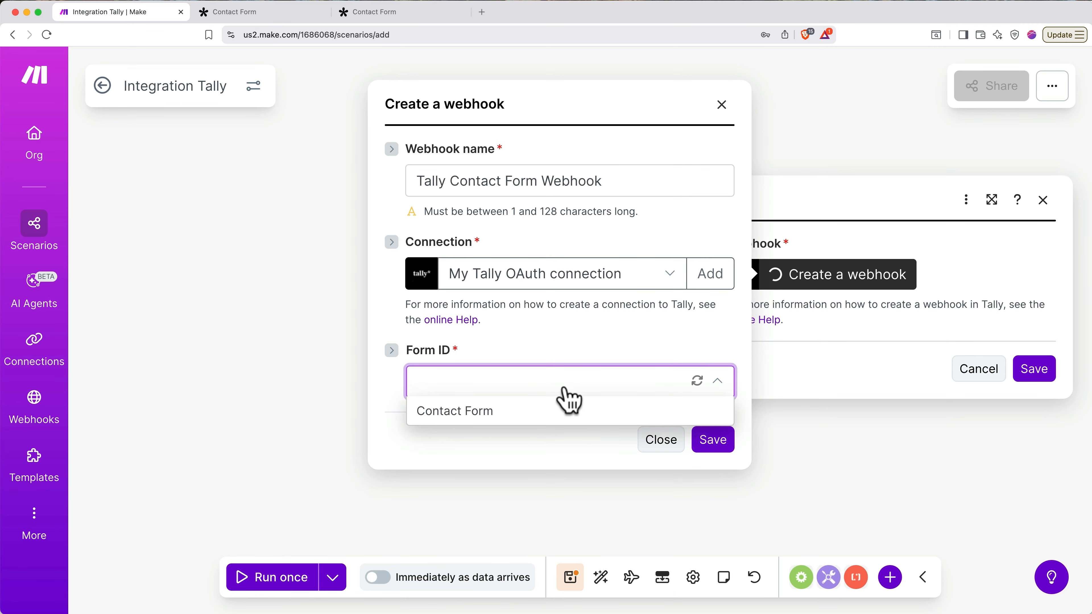
left_click(512, 413)
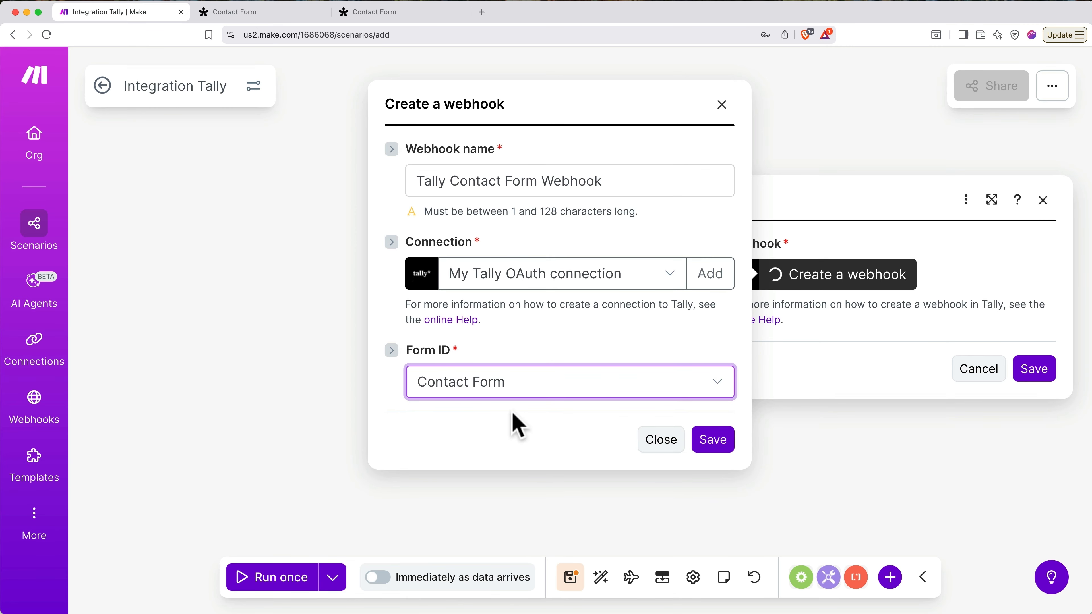
left_click(710, 441)
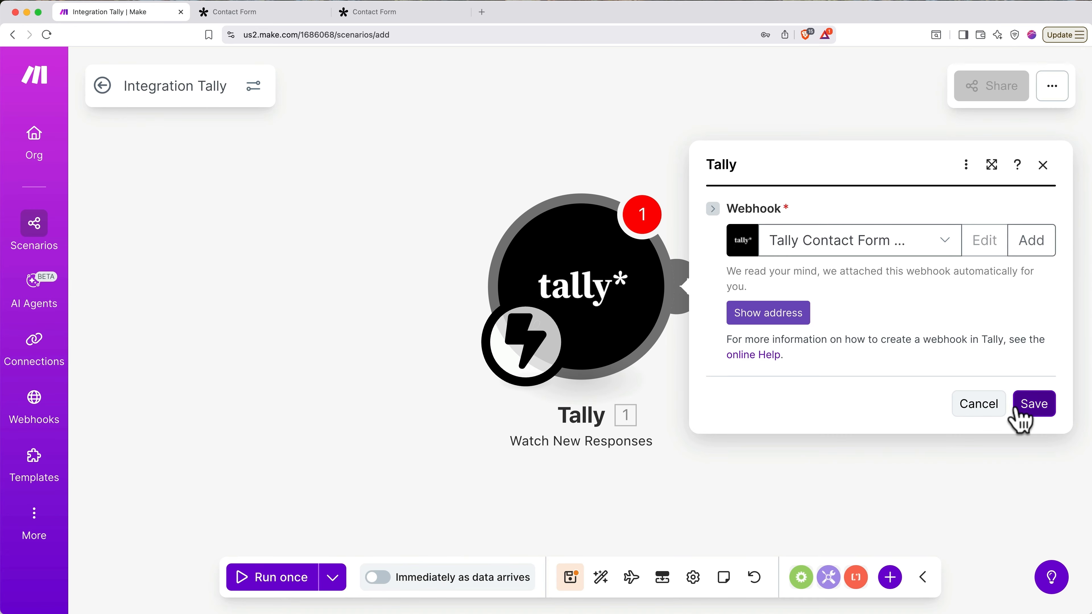
left_click(1028, 407)
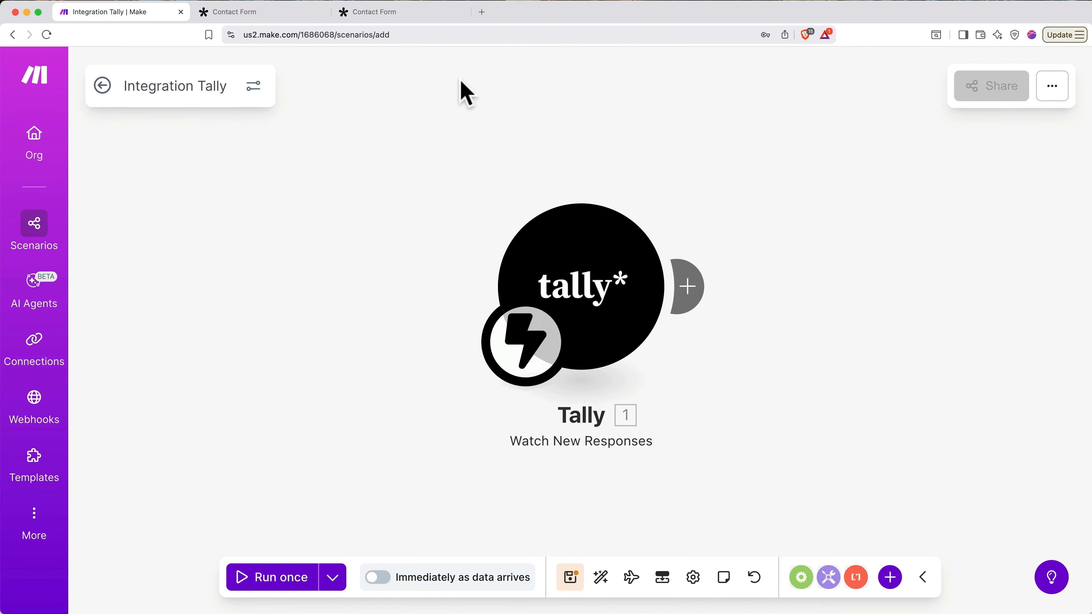
Step: Fill in the live Tally form with the test contact's details and a website-help question, choosing Jan 7, 2026 at 13:00 as meeting time
left_click(412, 12)
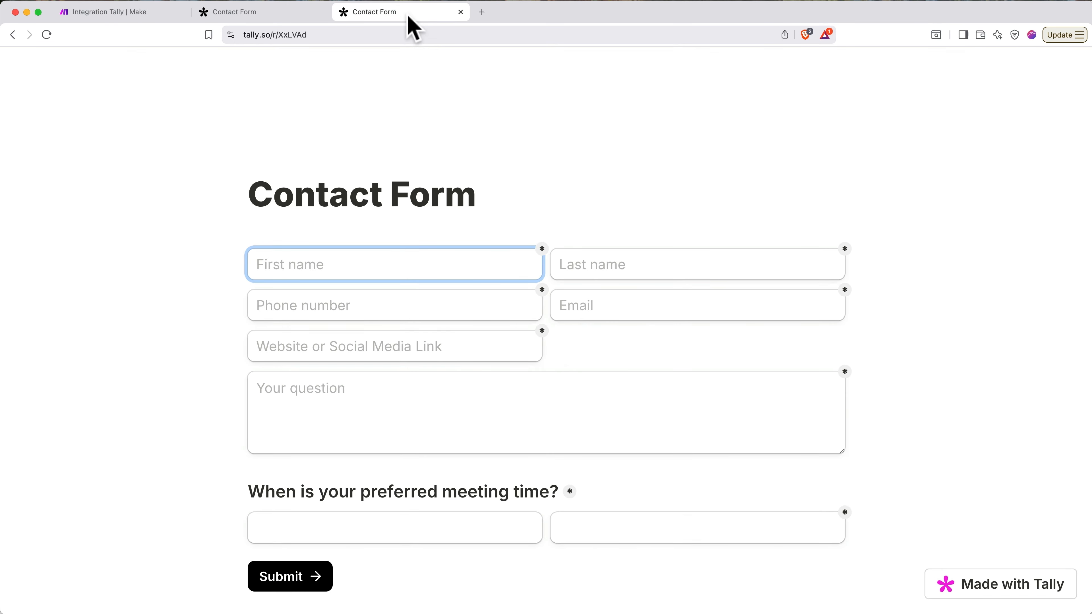
scroll(406, 249, "down", 1)
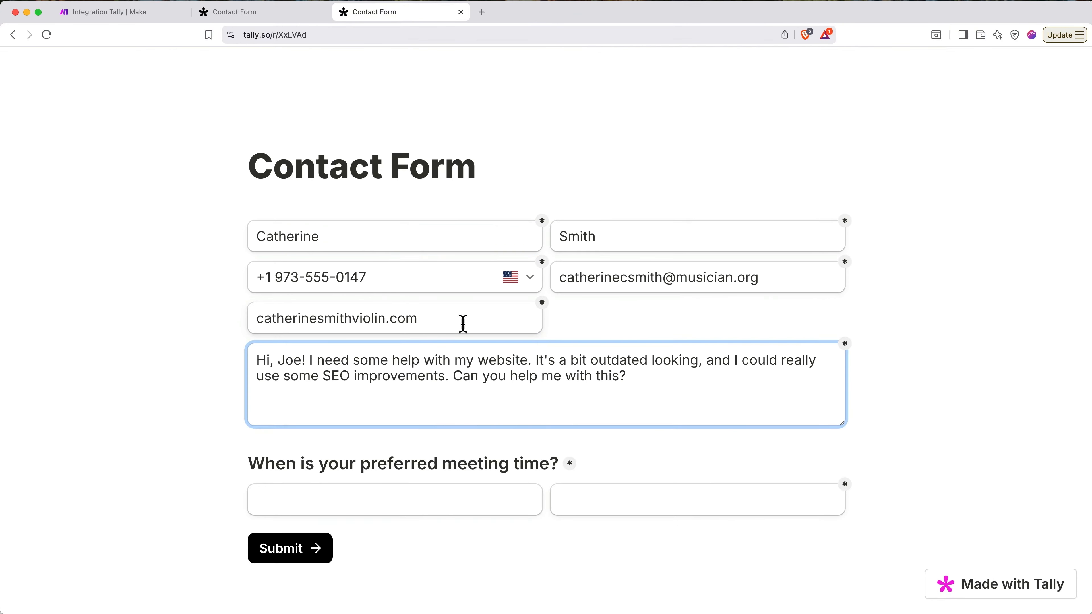
left_click(453, 500)
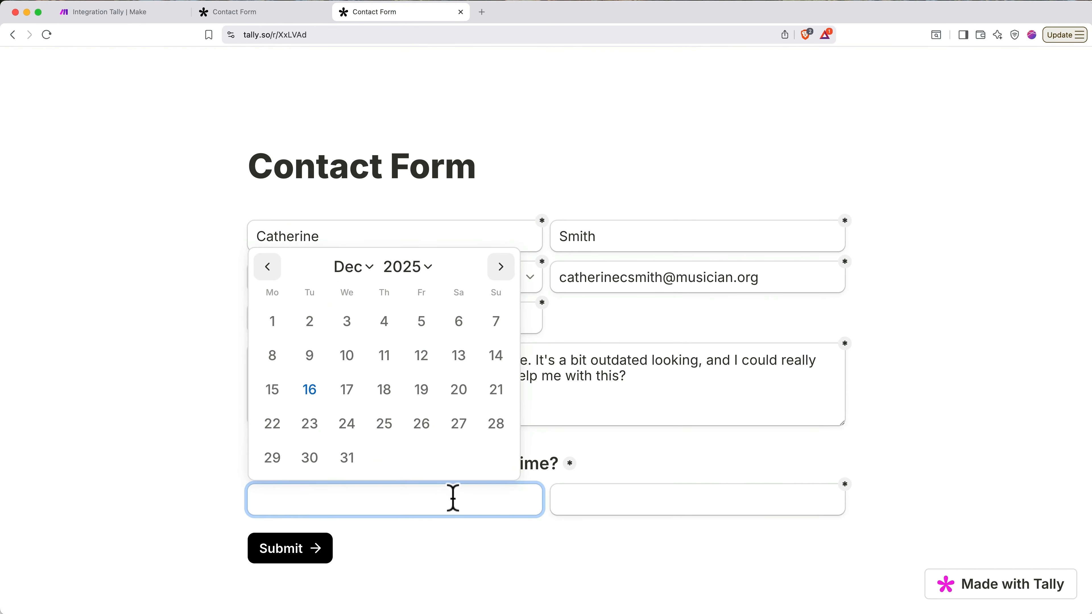
left_click(500, 275)
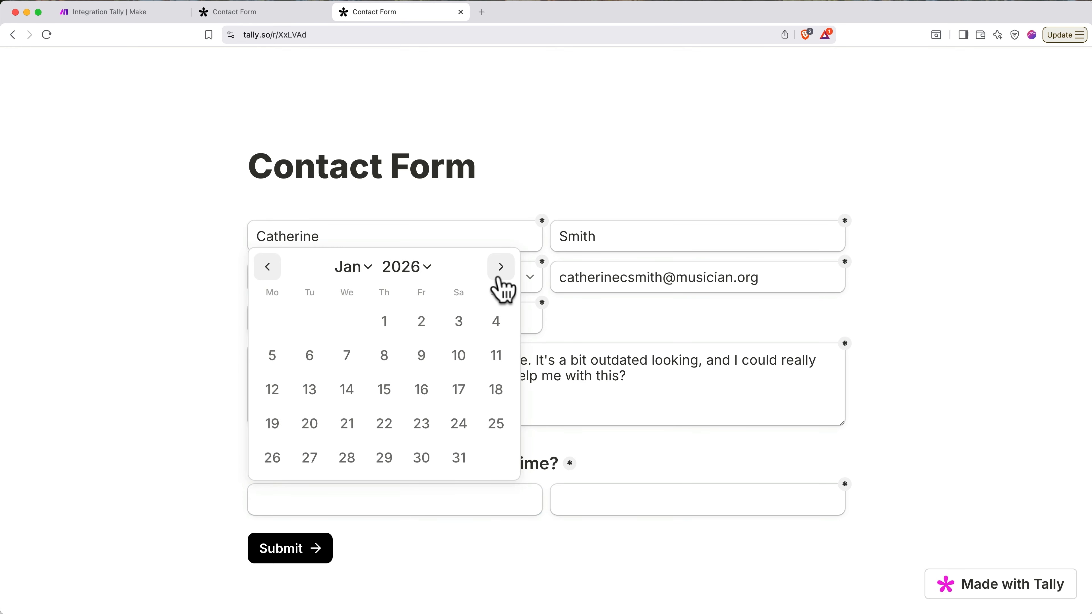
left_click(347, 355)
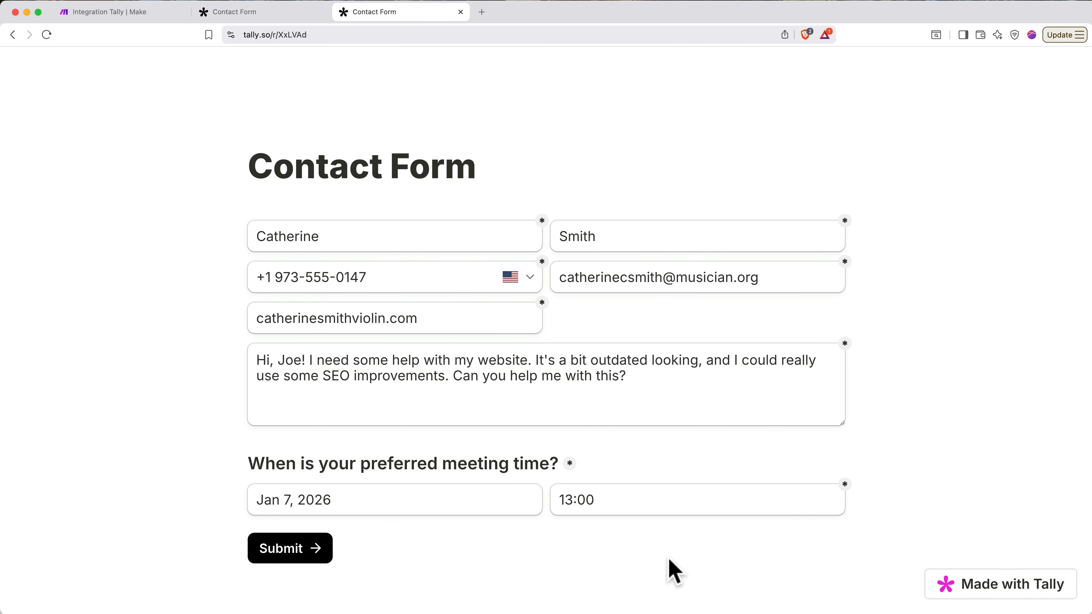
Step: Run the Make scenario once, submit the completed Tally contact form as test data and return to the scenario in Make
left_click(115, 13)
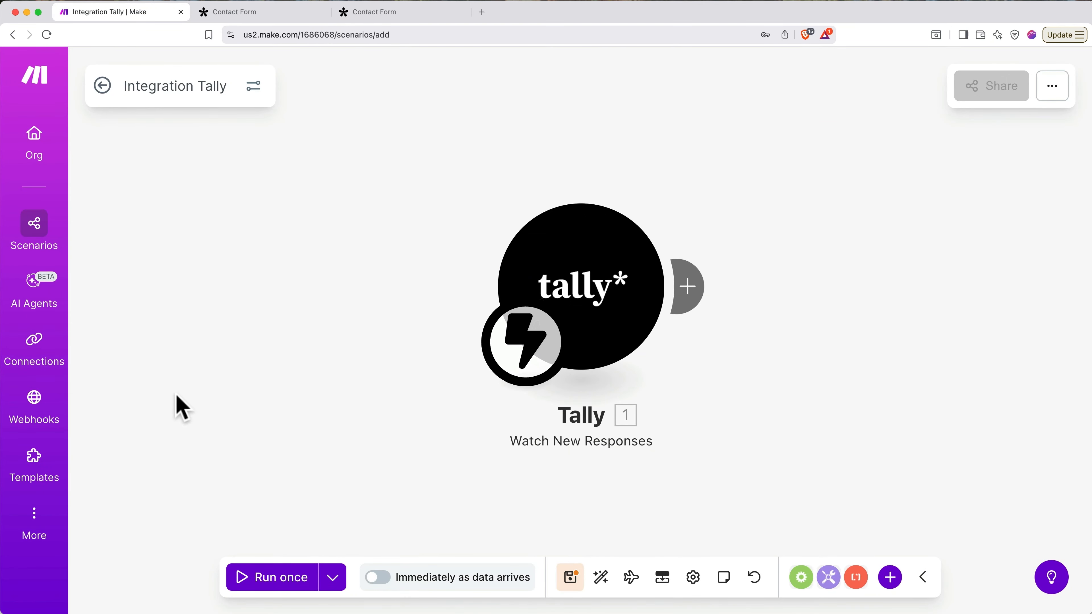
left_click(255, 574)
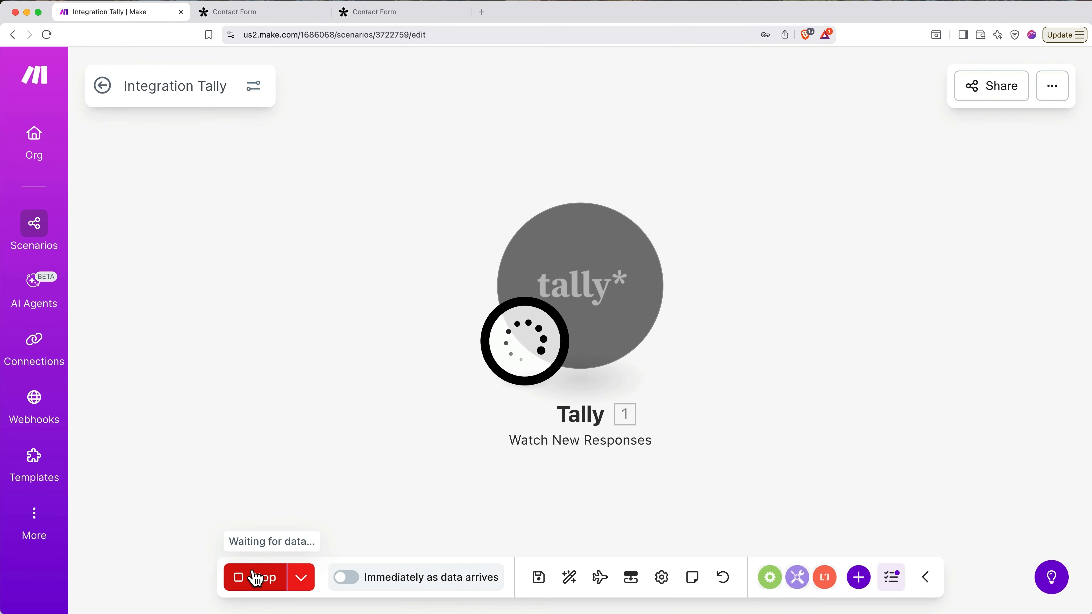
left_click(377, 18)
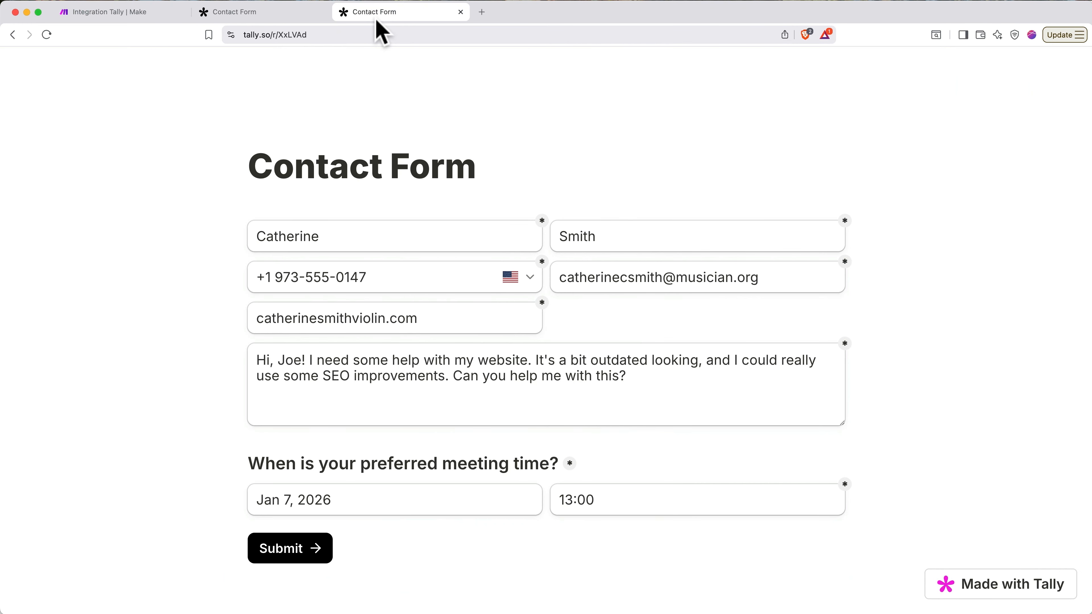
left_click(290, 546)
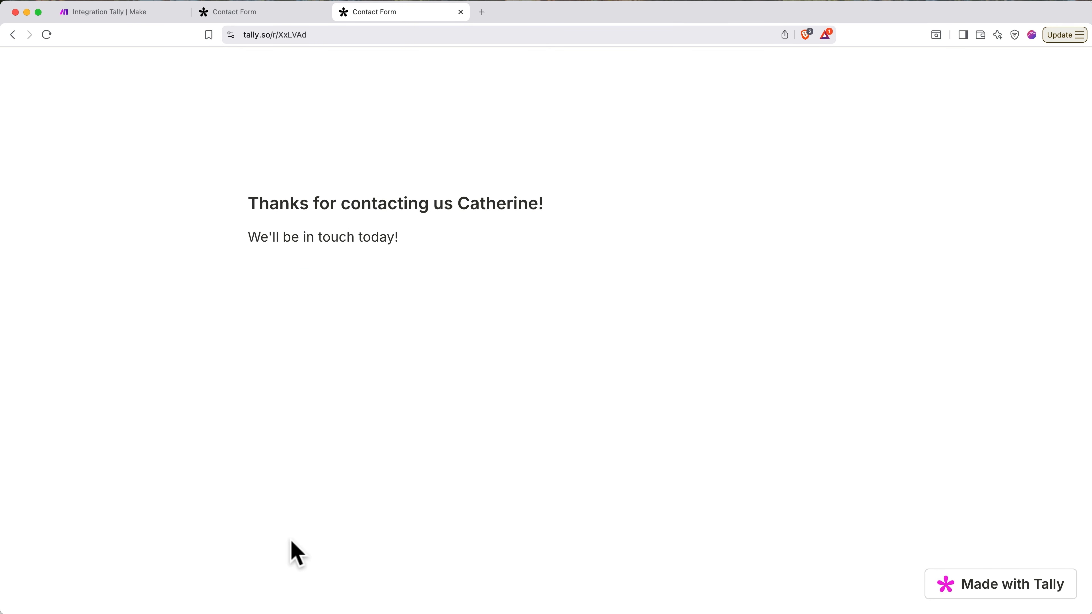
left_click(125, 18)
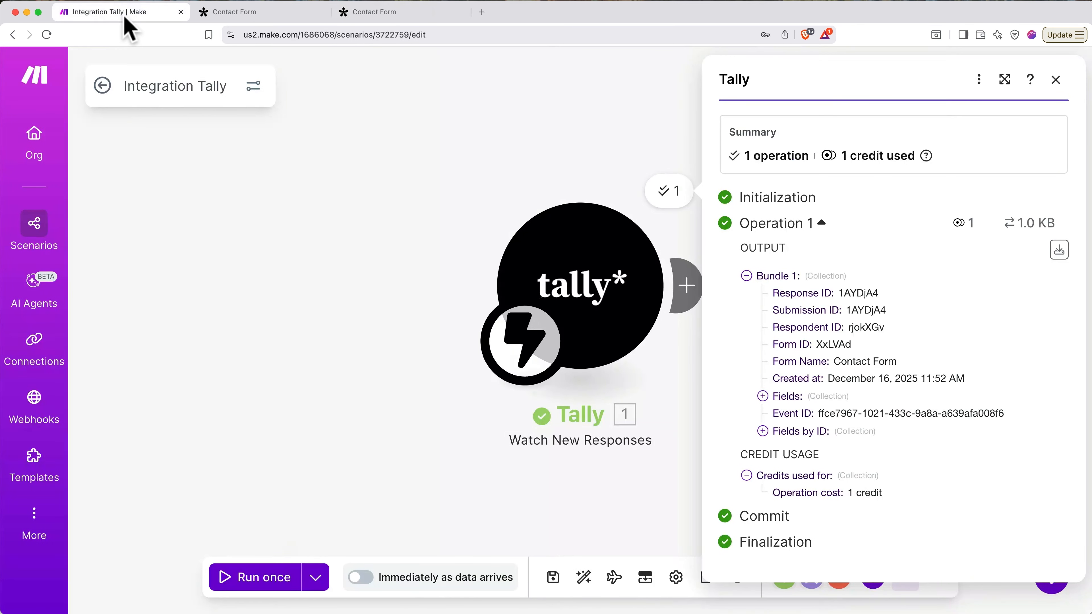